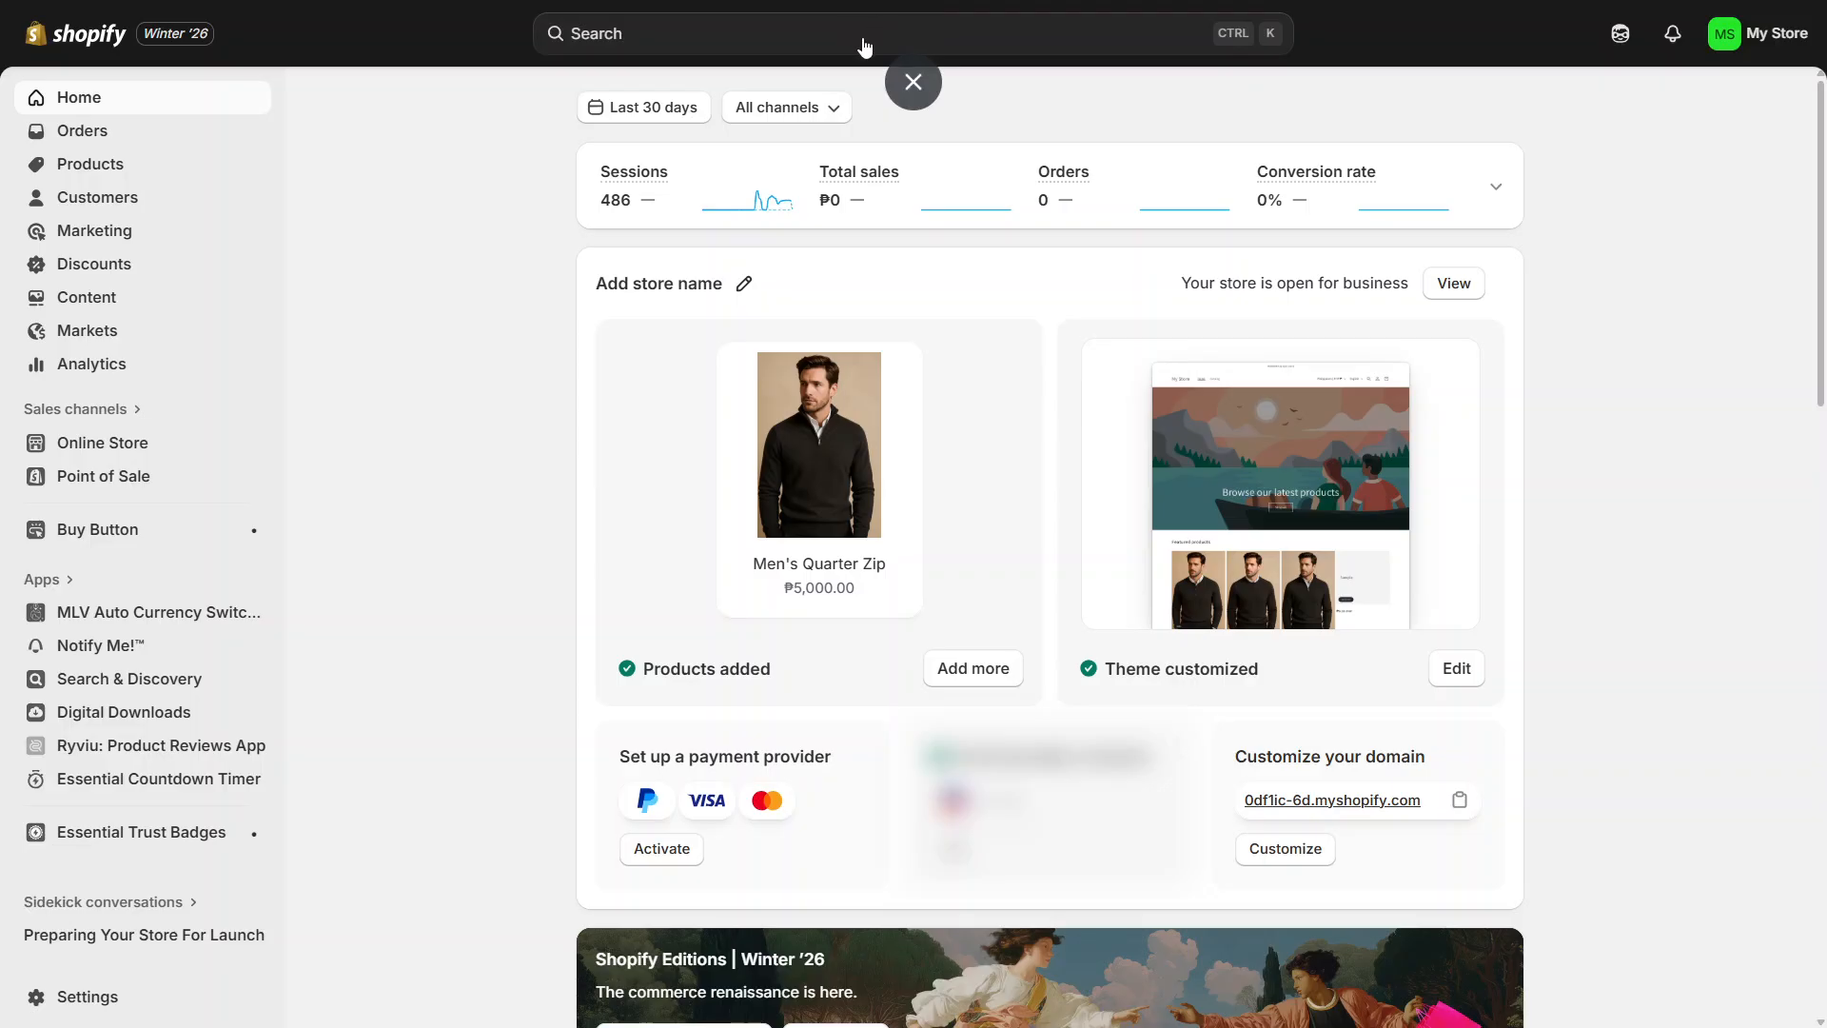
- Search for apps matching "customer fields" and open the Helium Customer Fields listing
click(791, 49)
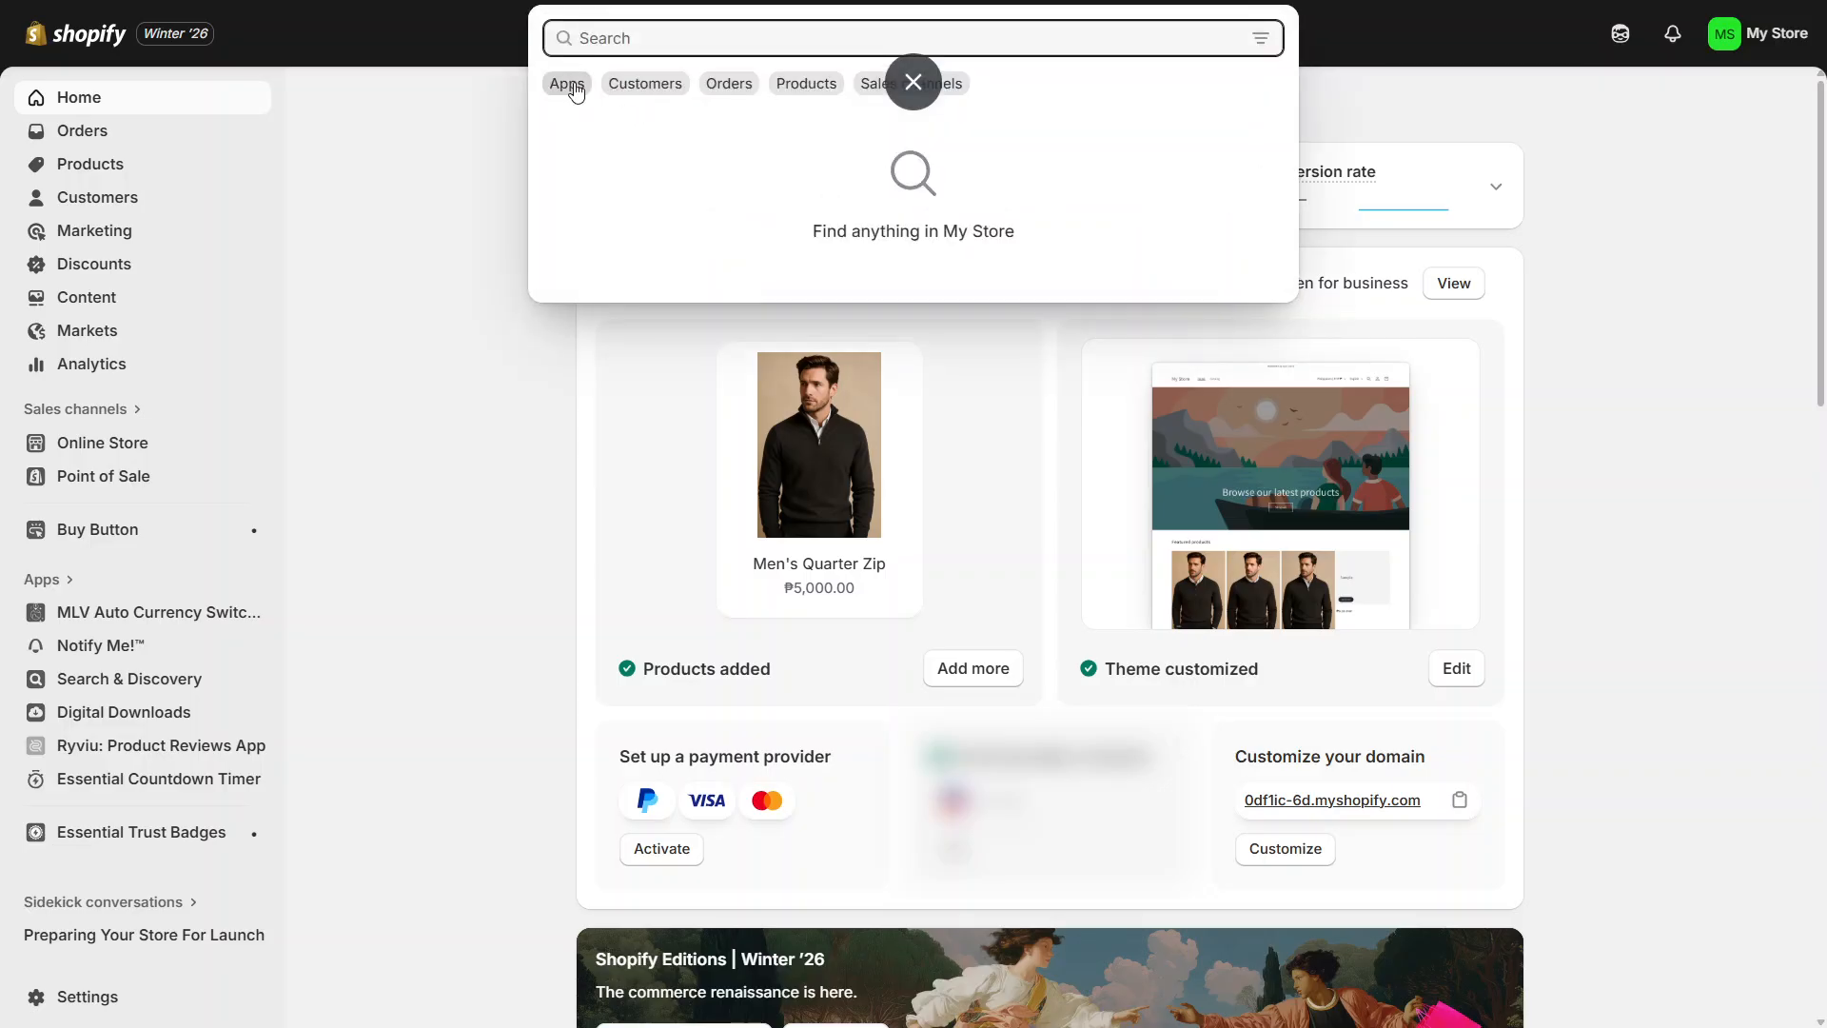
click(568, 83)
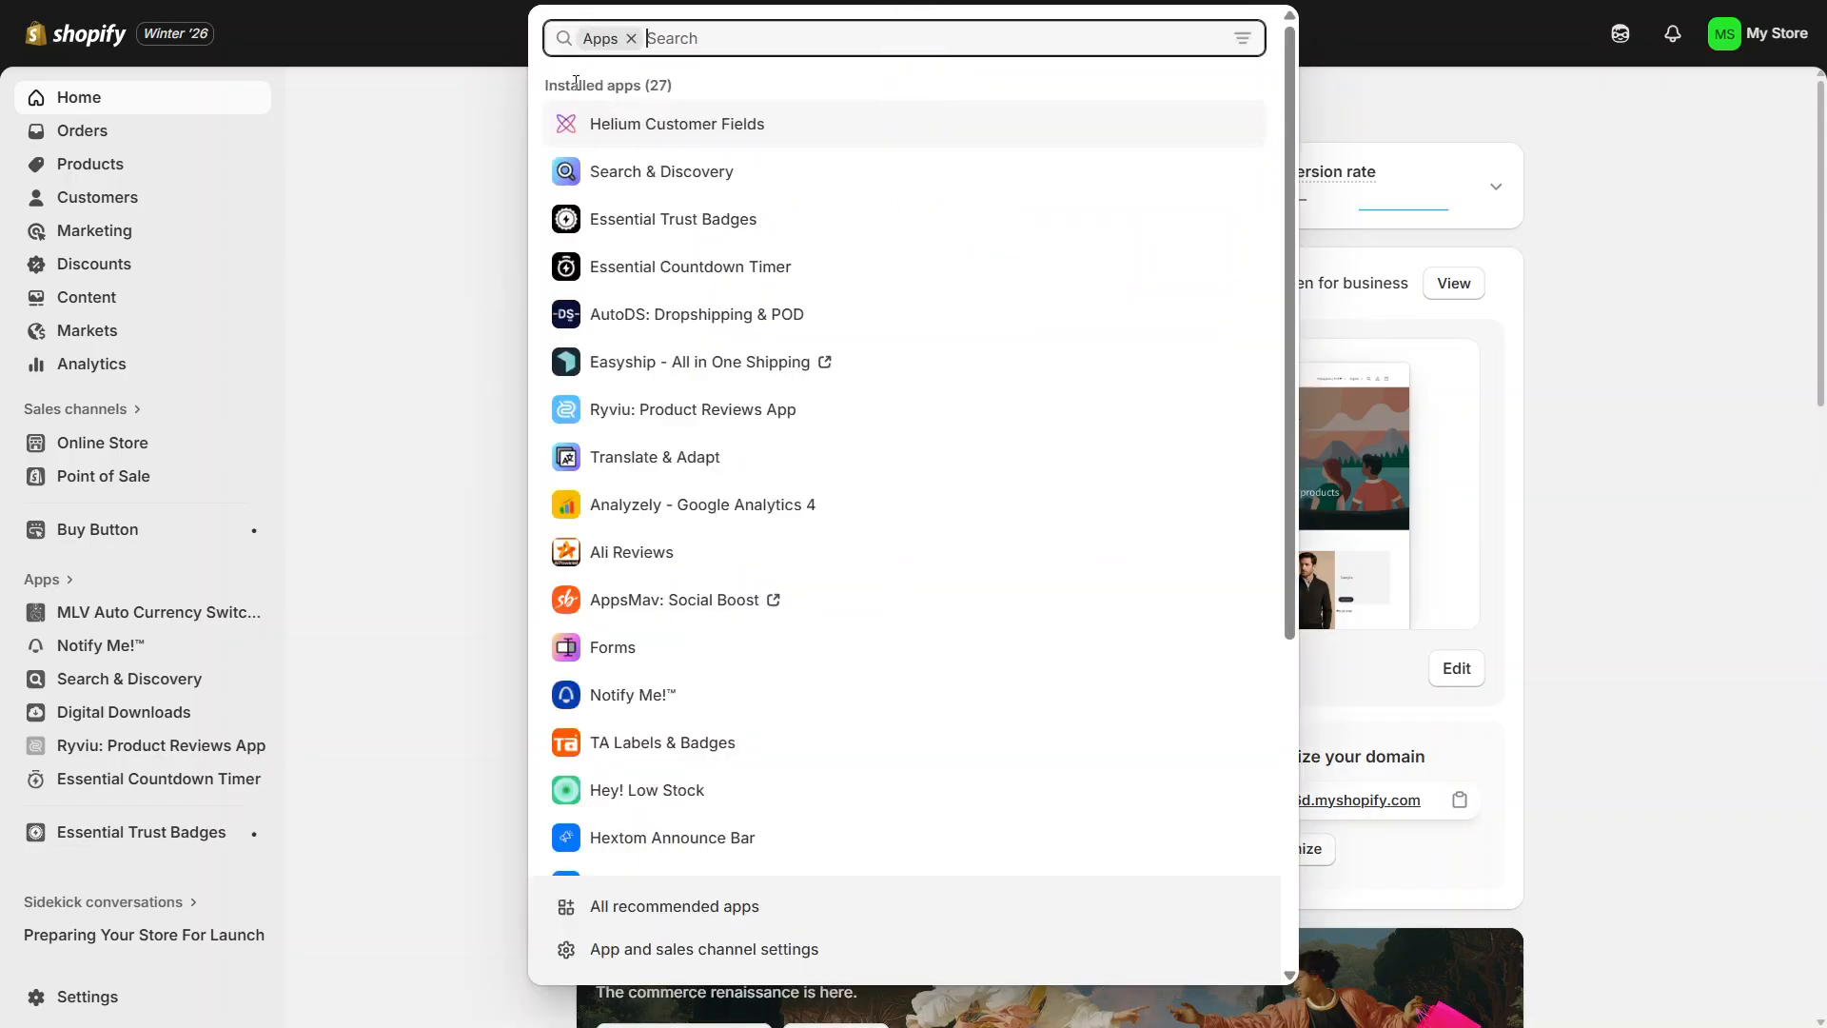
text(customer fields)
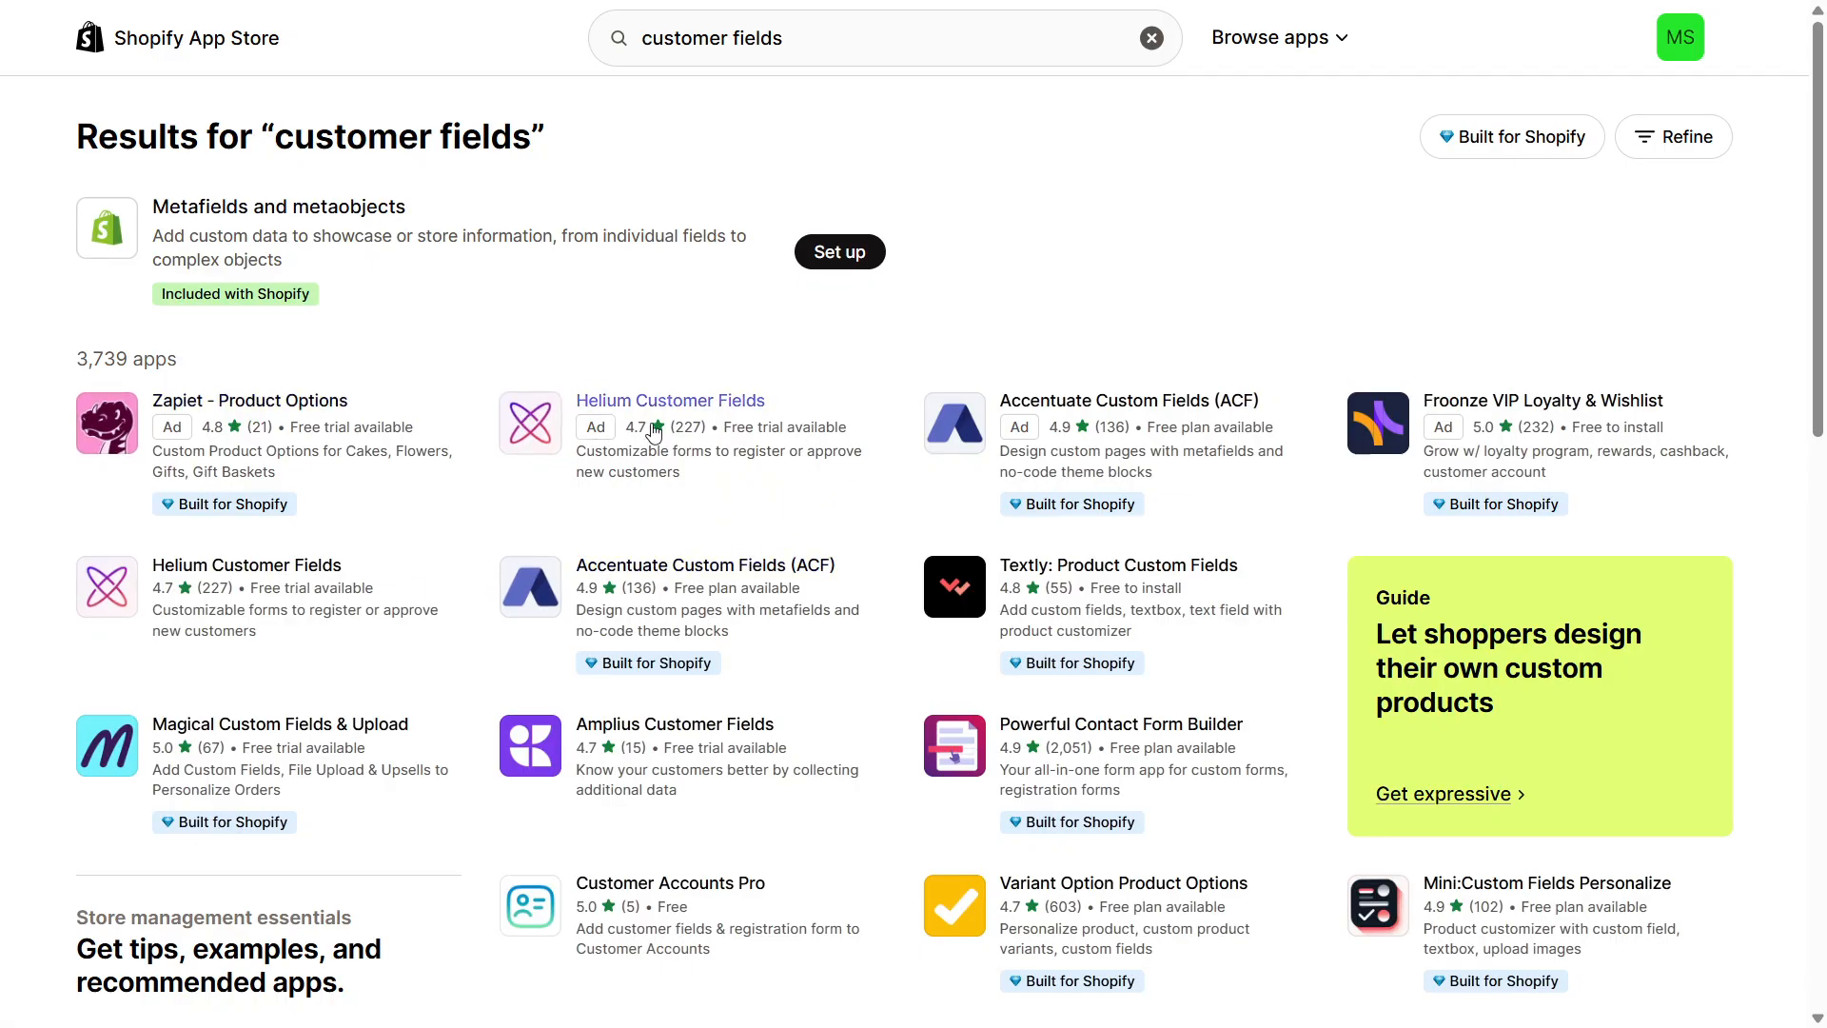
click(720, 416)
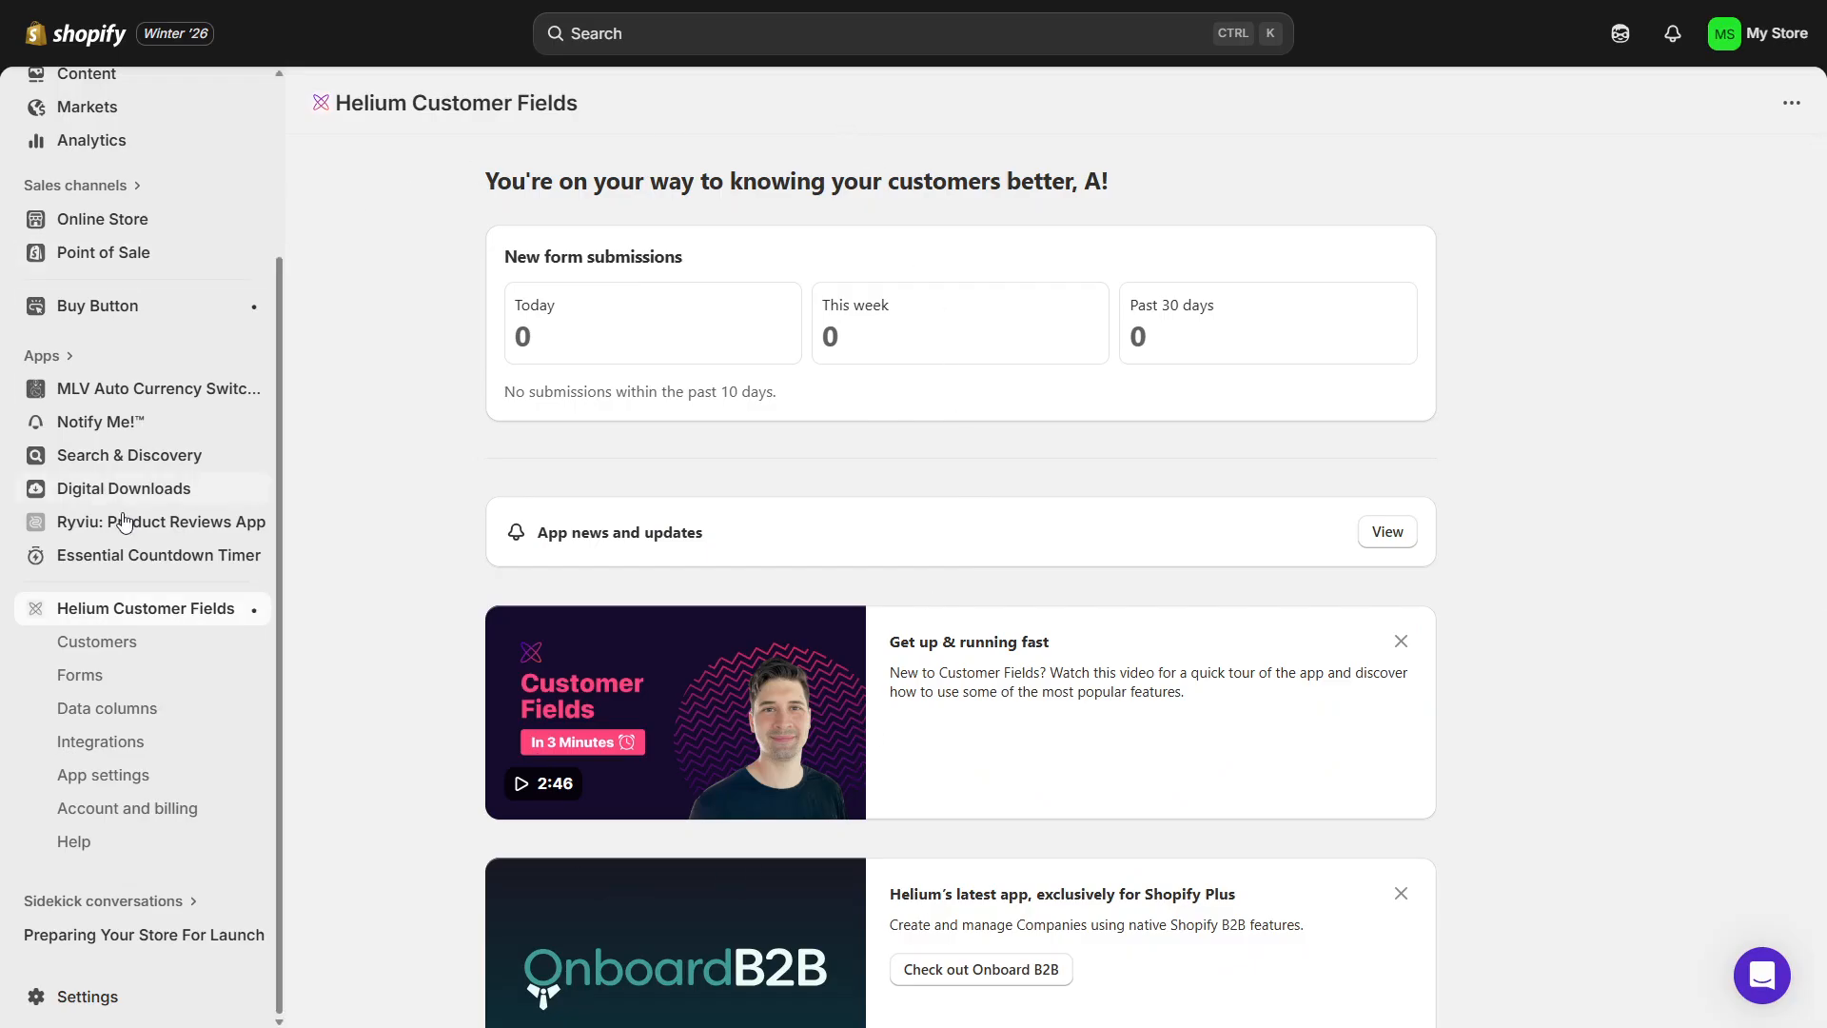
- Start creating a new form from the Helium Customer Fields forms list
click(137, 681)
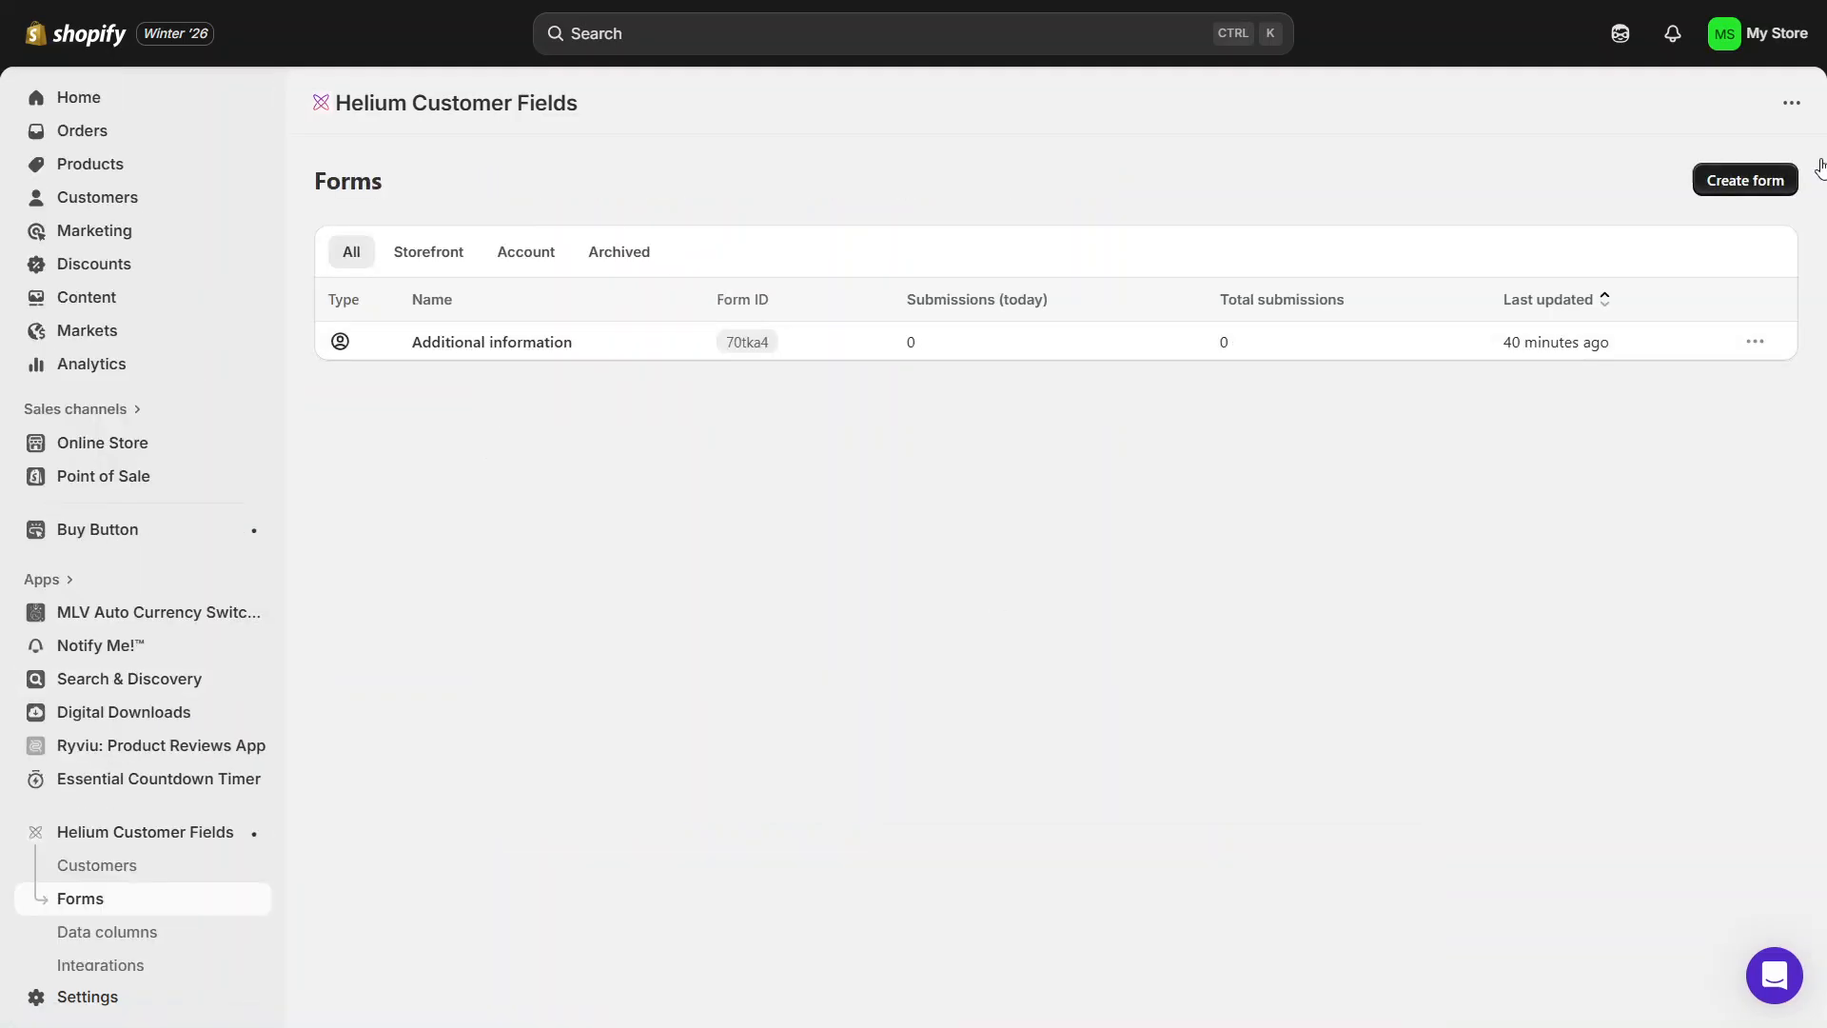
click(1740, 186)
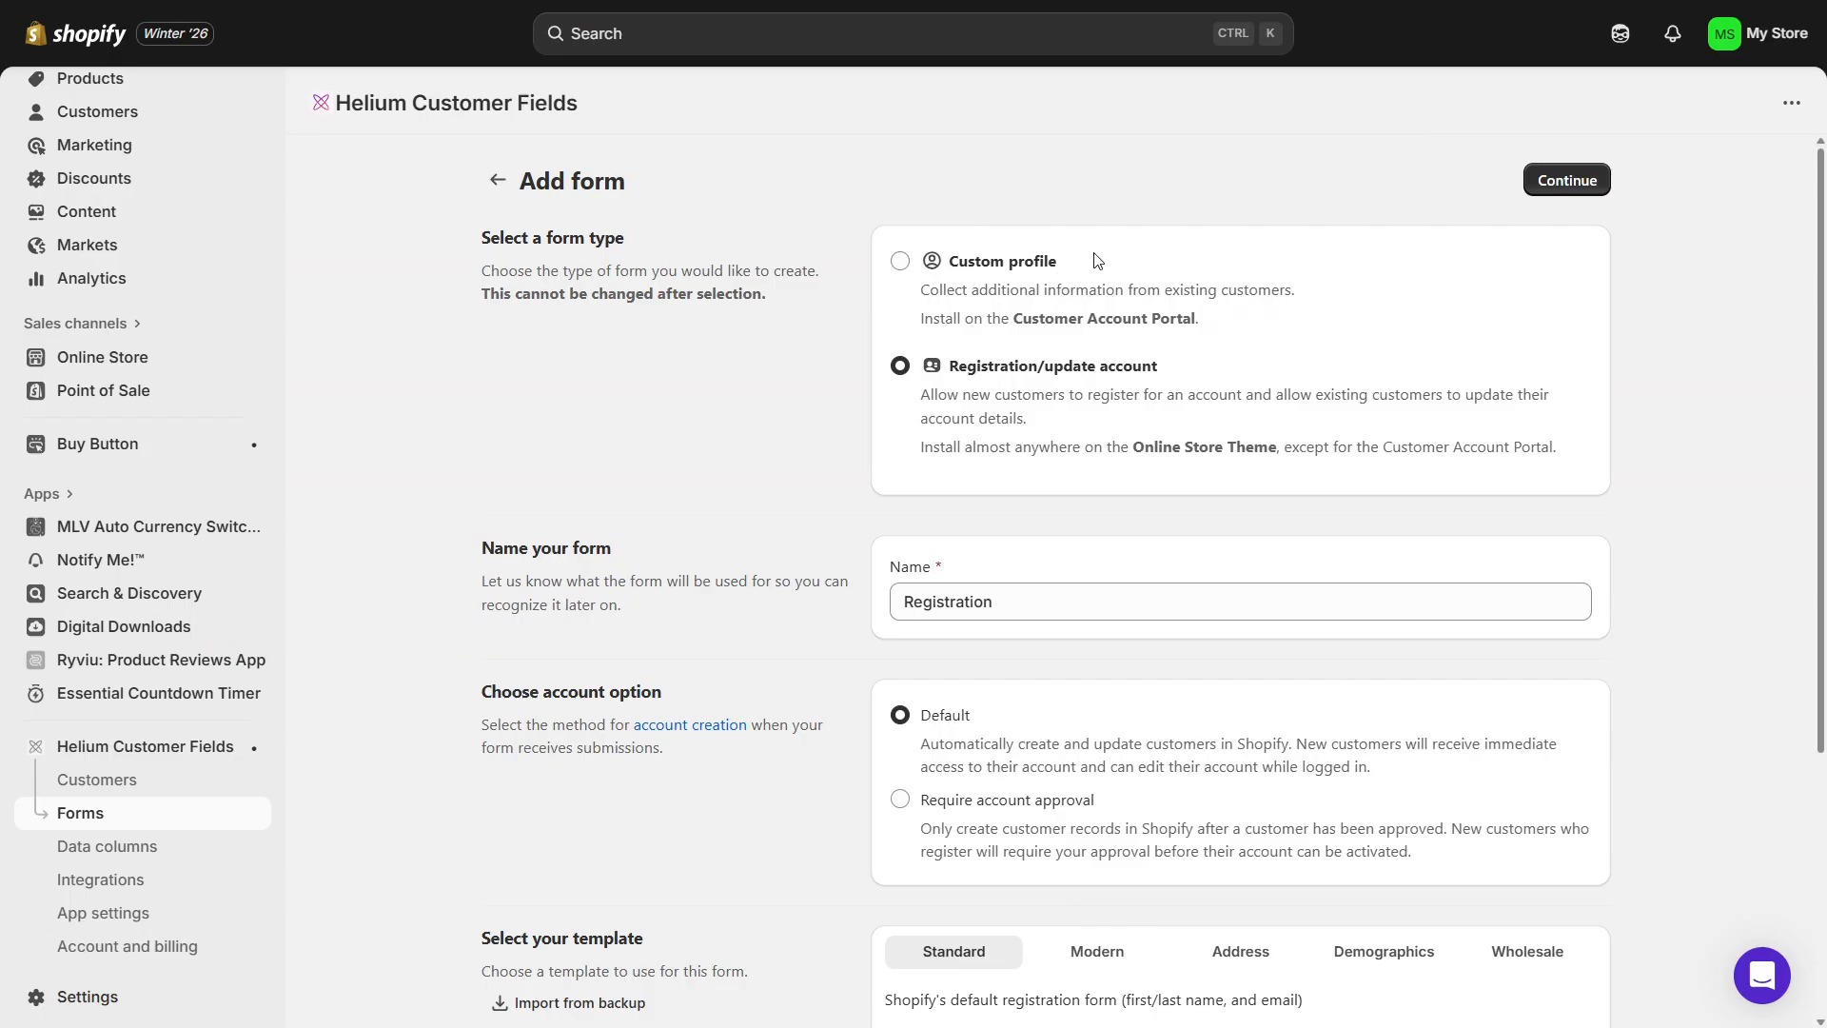
- Review the new form's type choices, its name, and the Default and Require account approval options
drag(1069, 271, 957, 264)
drag(1178, 361, 964, 374)
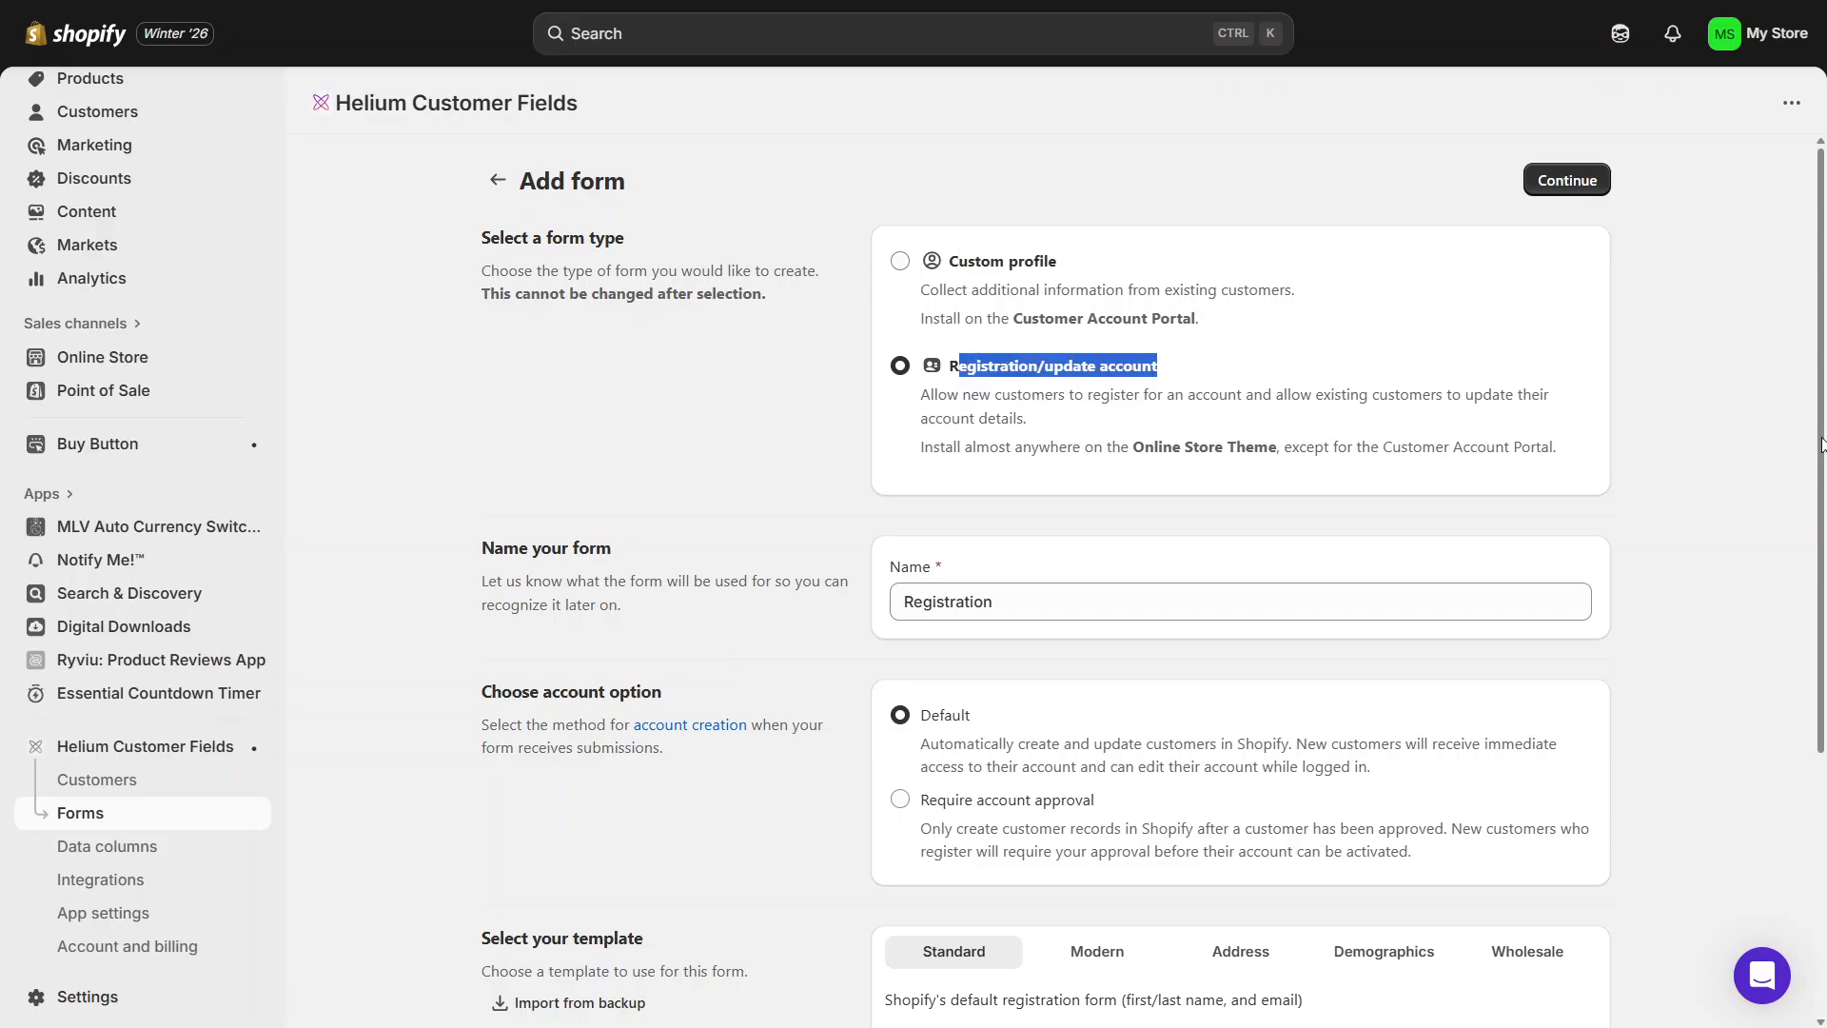
scroll(1825, 446, down, 2)
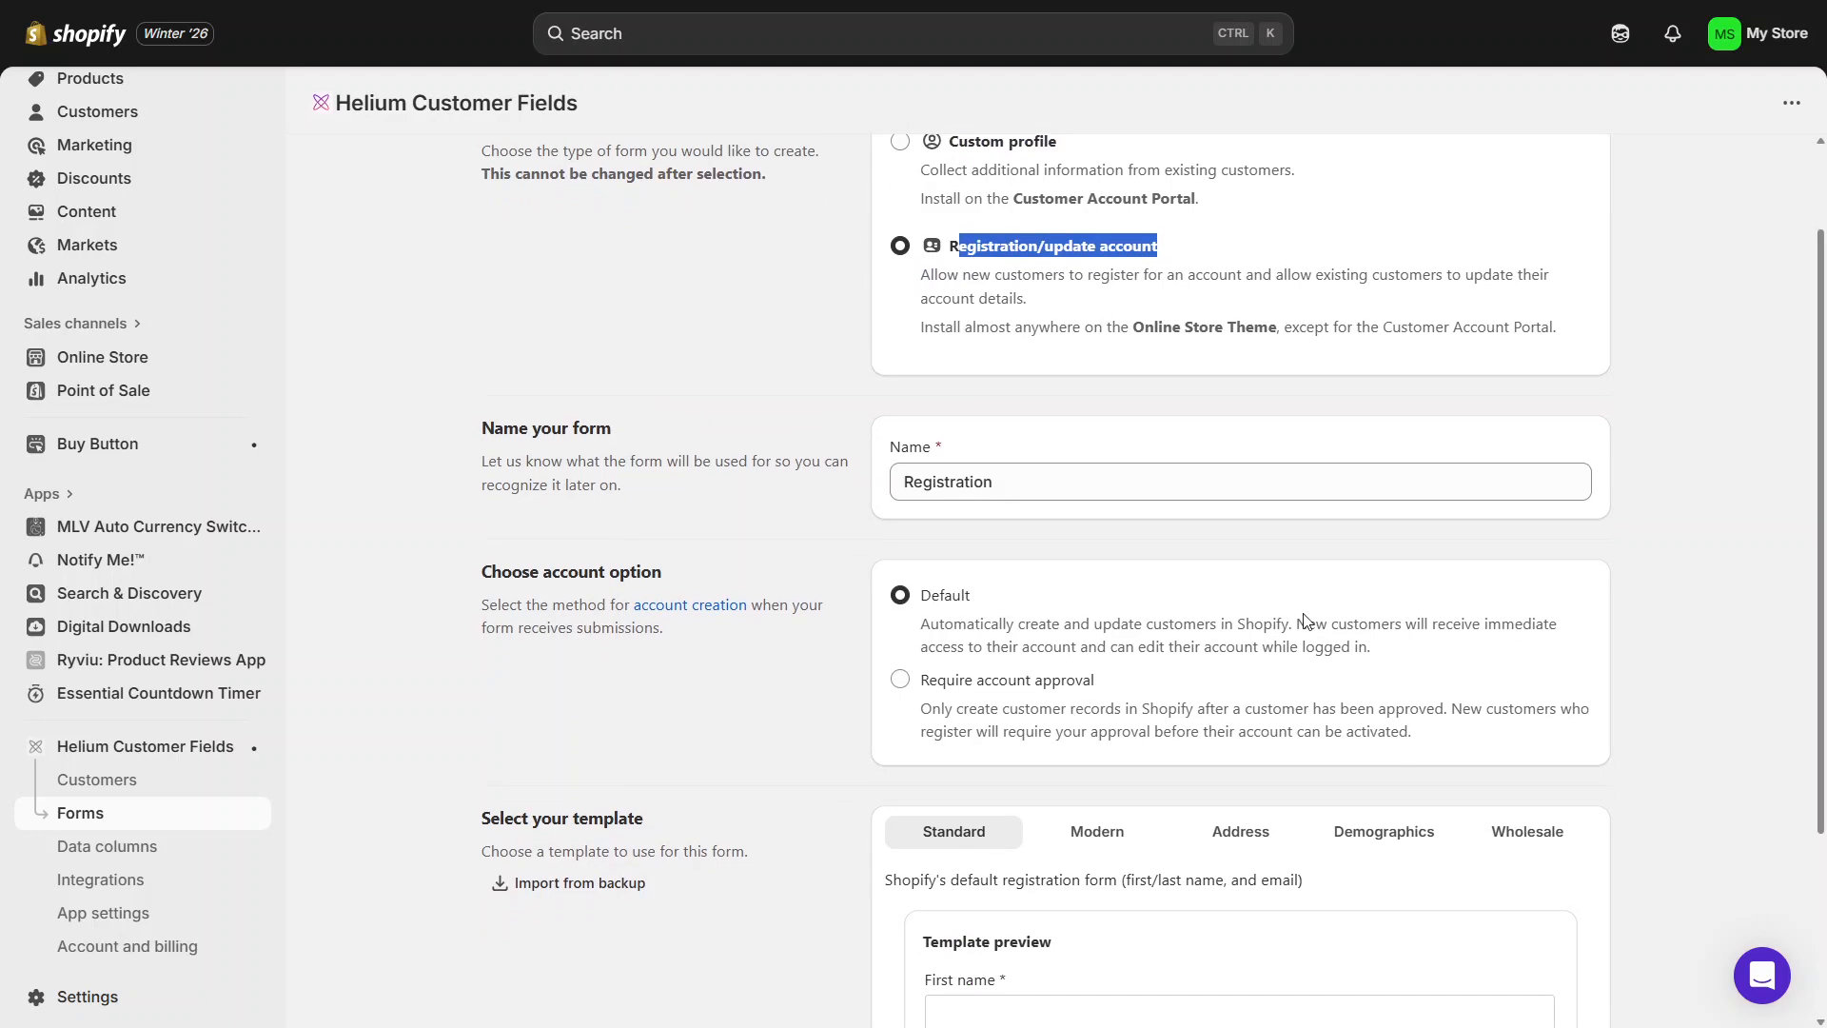
click(1038, 473)
key(ctrl+a)
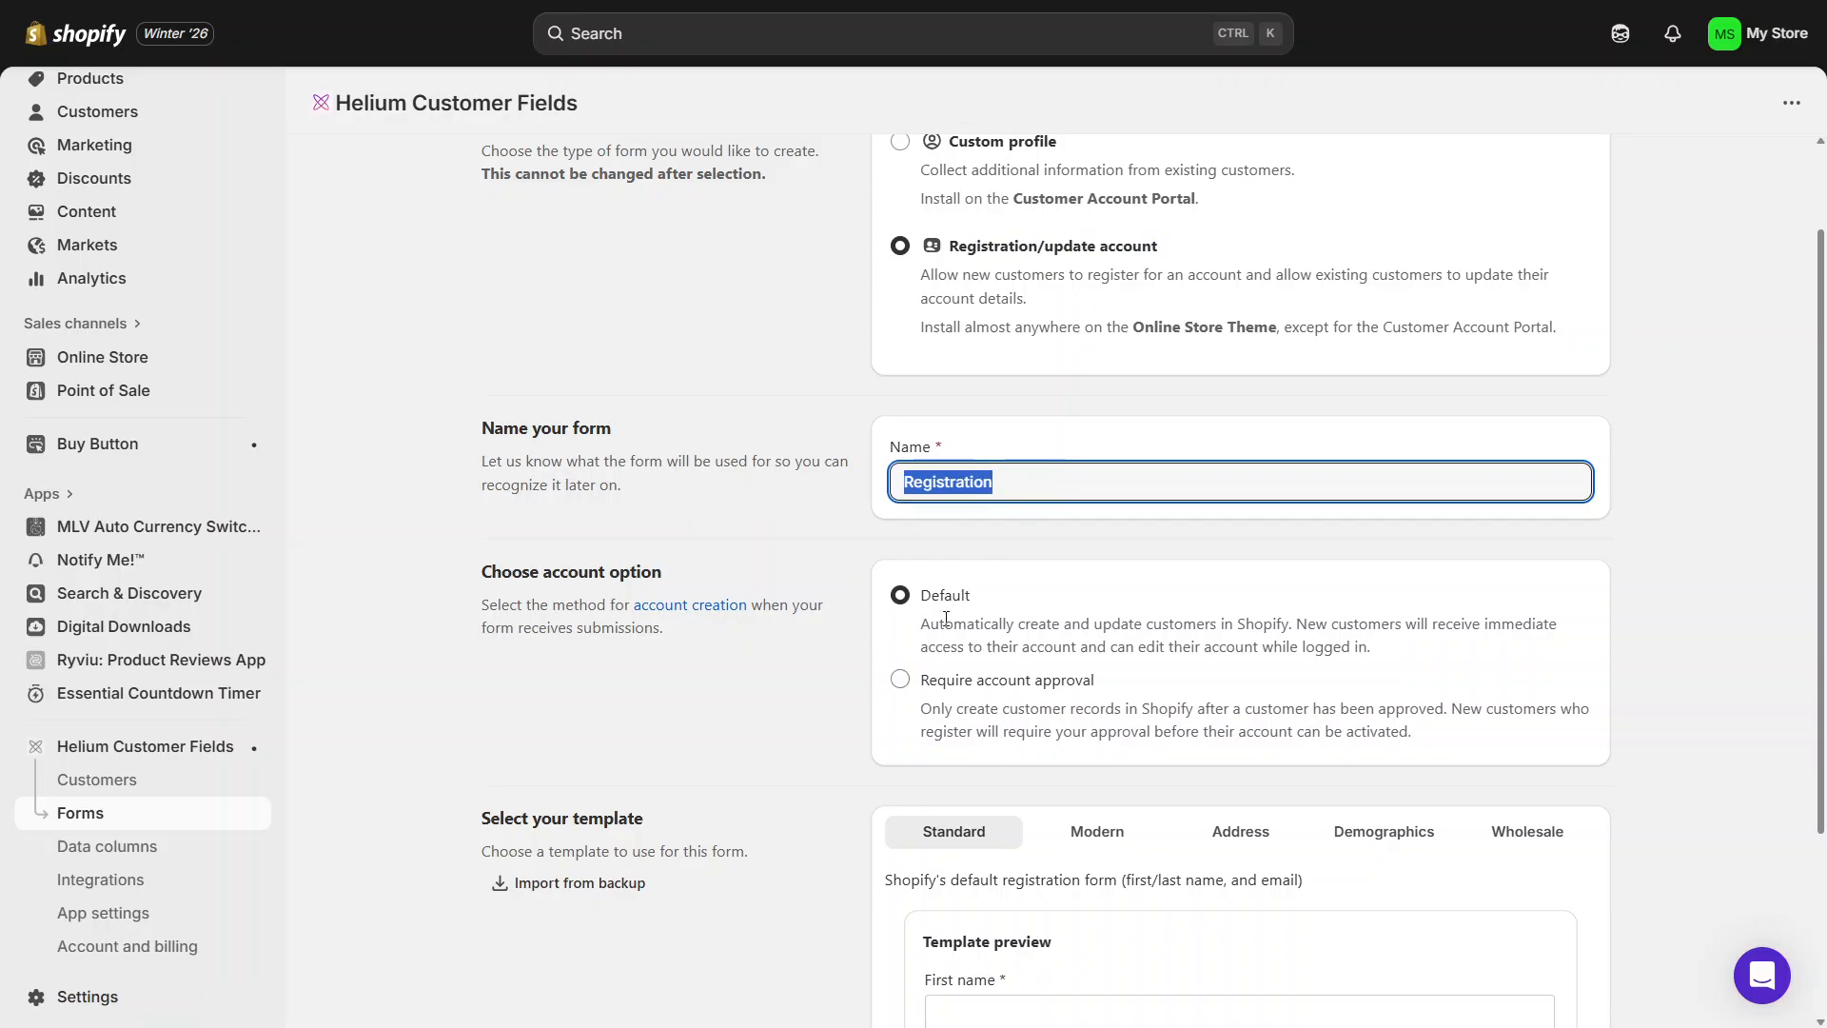
drag(1007, 607, 917, 597)
drag(1099, 681, 925, 674)
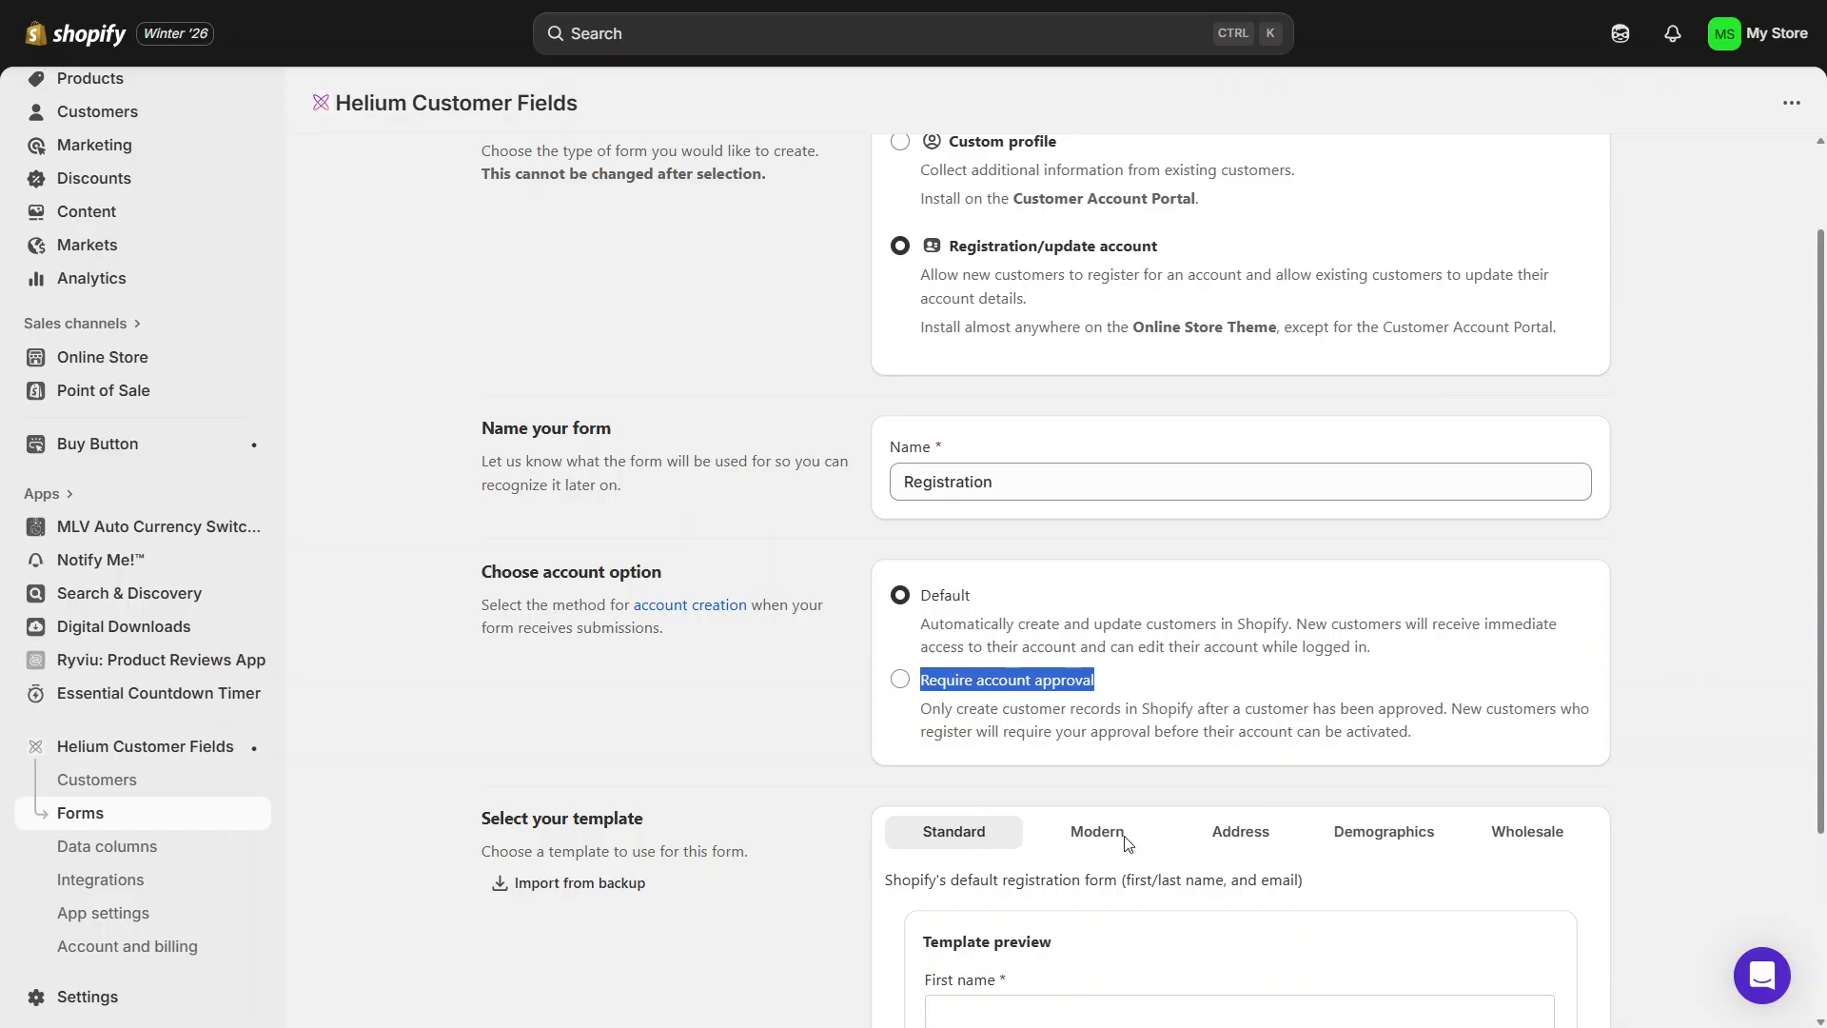
- Create a Custom profile form named Additional information with the Demographics template and continue to its form editor
click(997, 151)
click(997, 150)
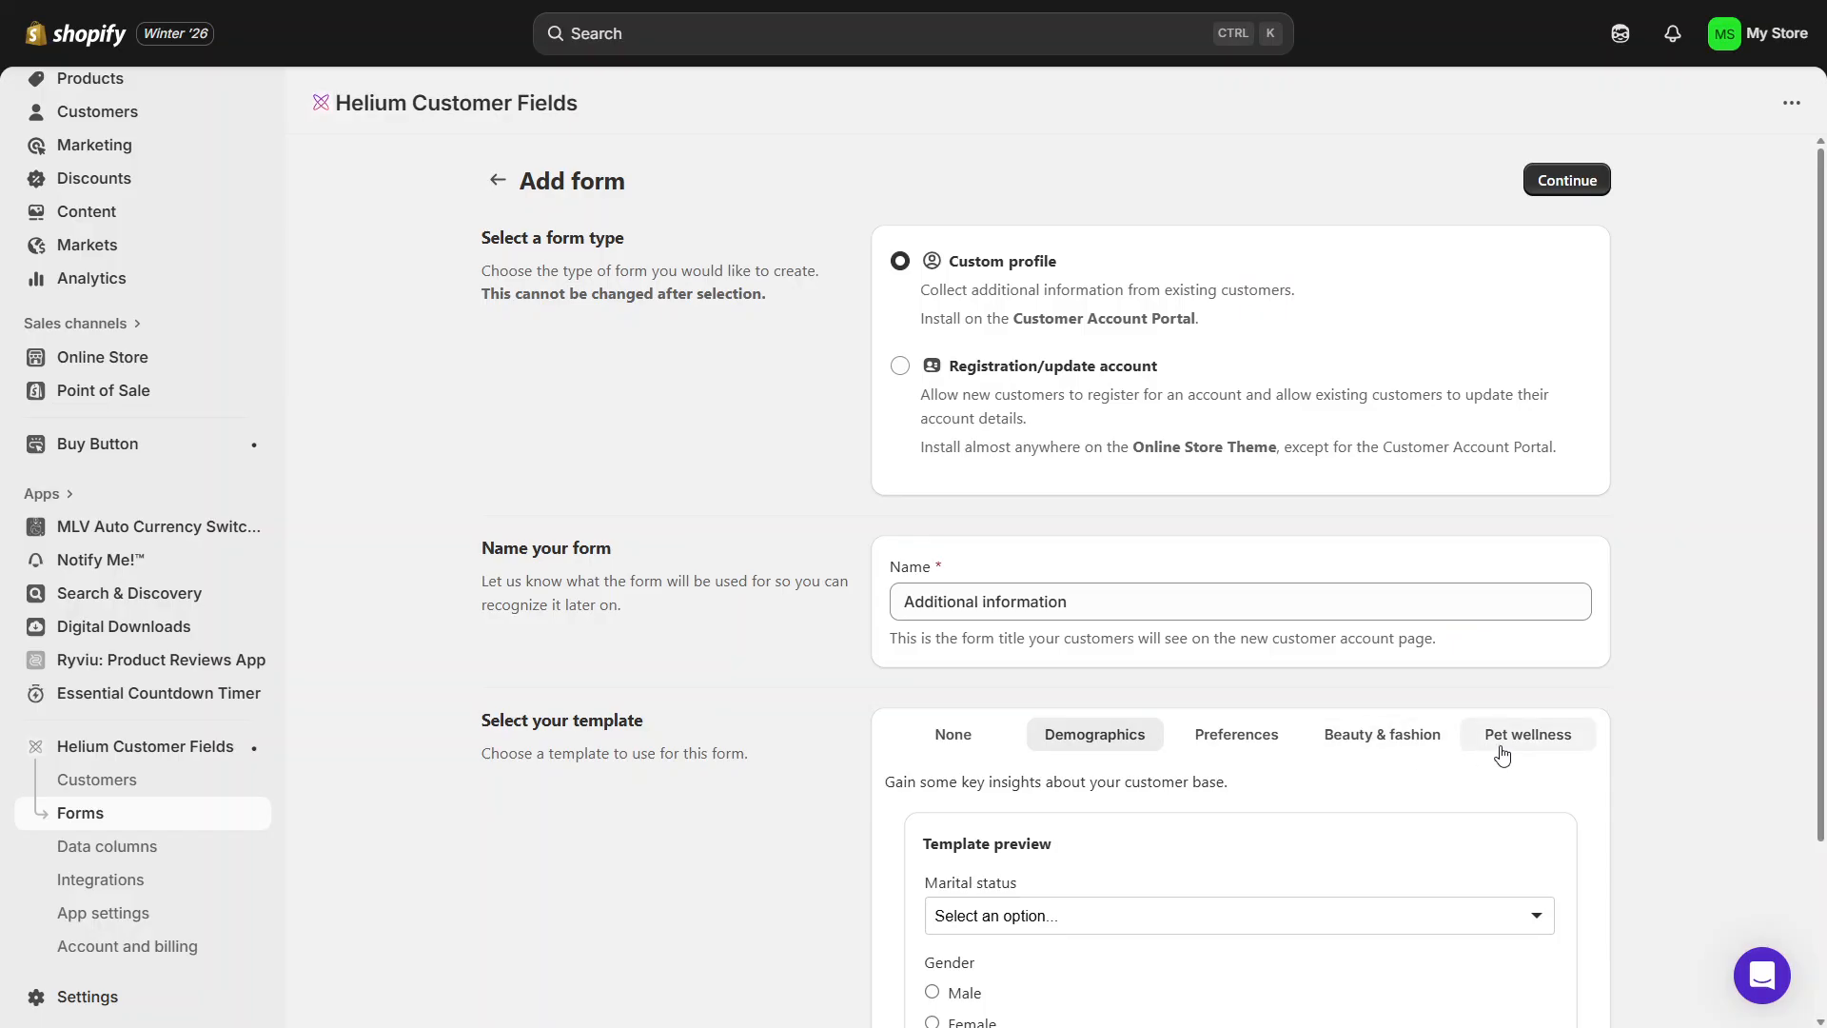
click(1009, 377)
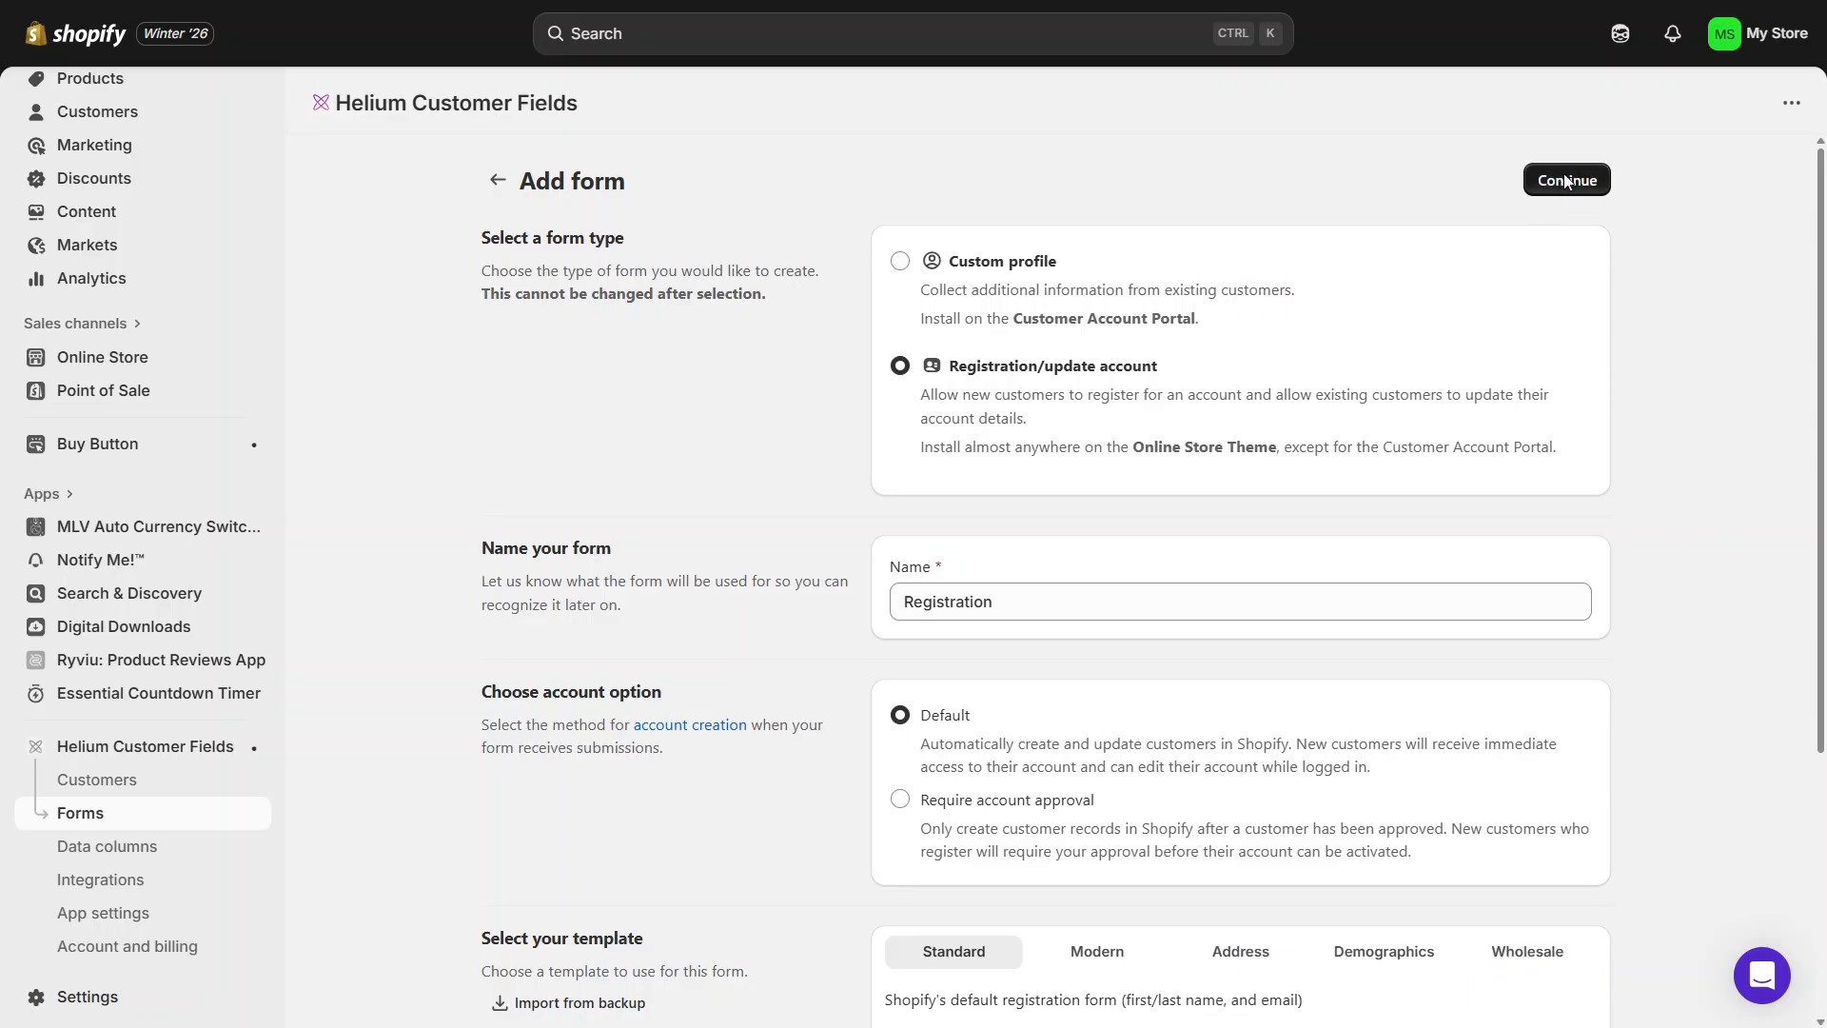
click(1567, 180)
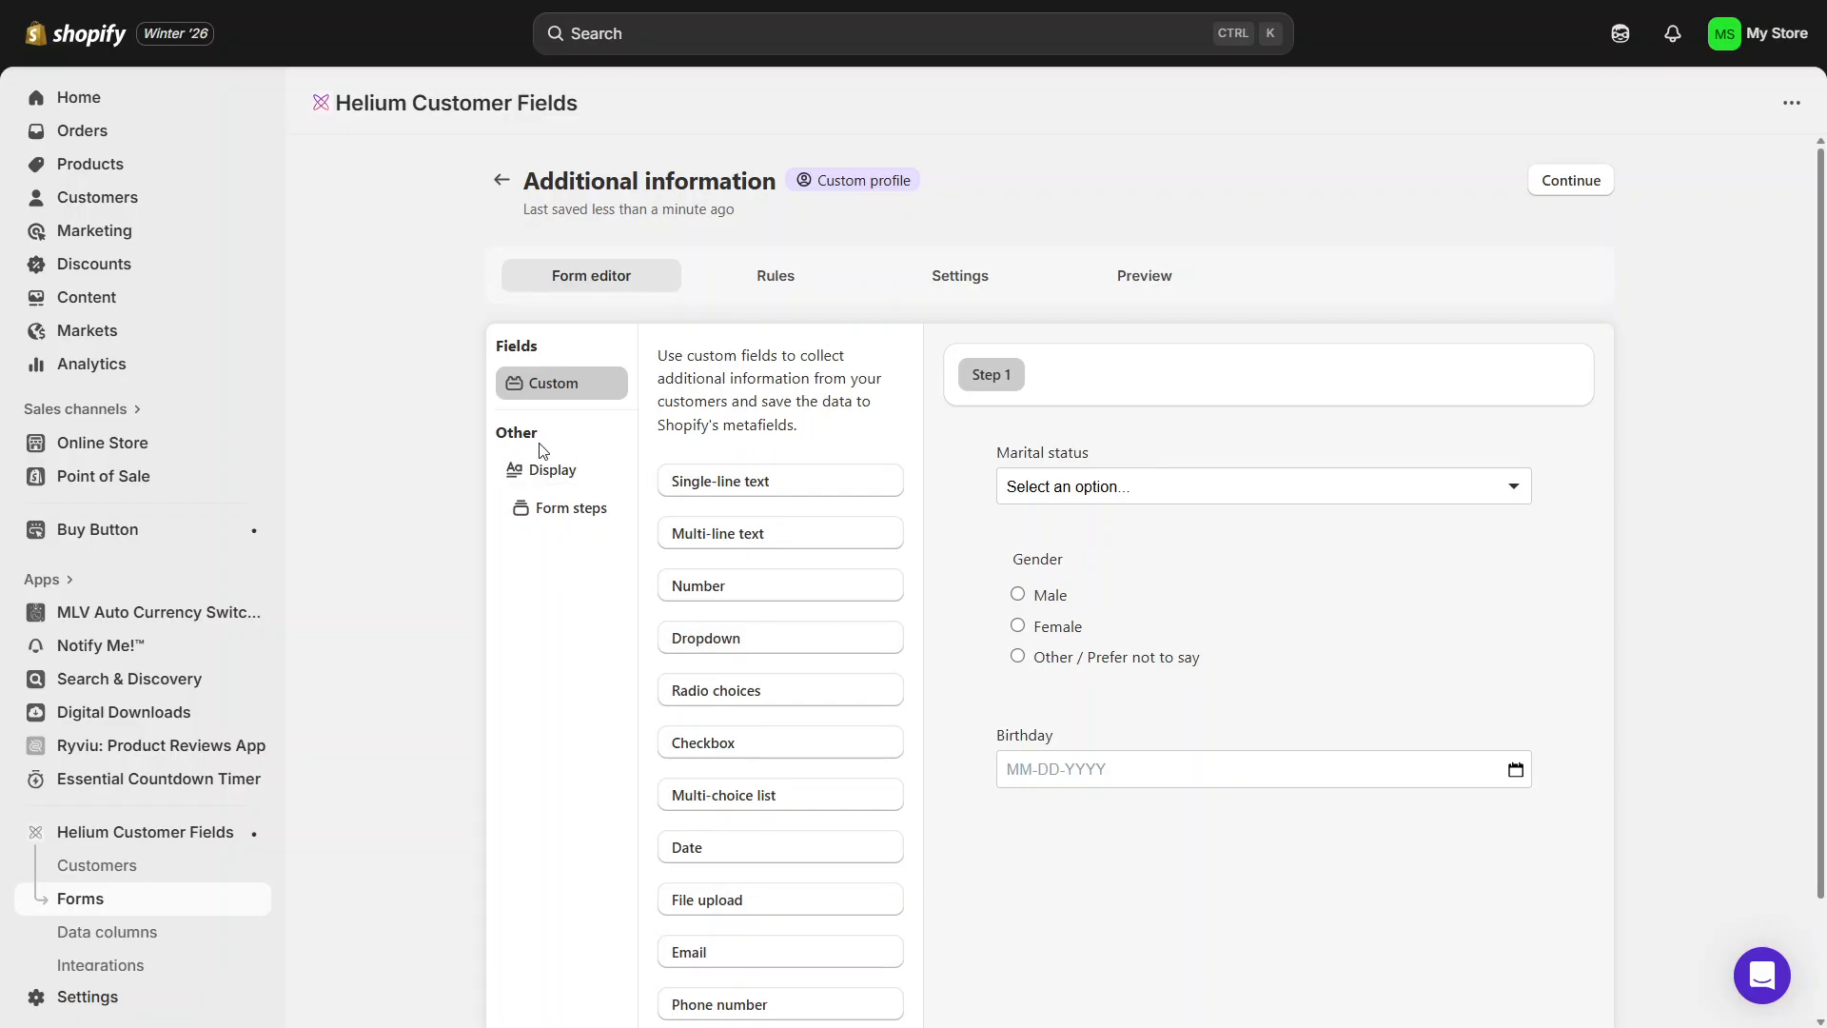
- Examine the available display elements, the form steps editor, and the settings of the Marital status dropdown field
click(555, 471)
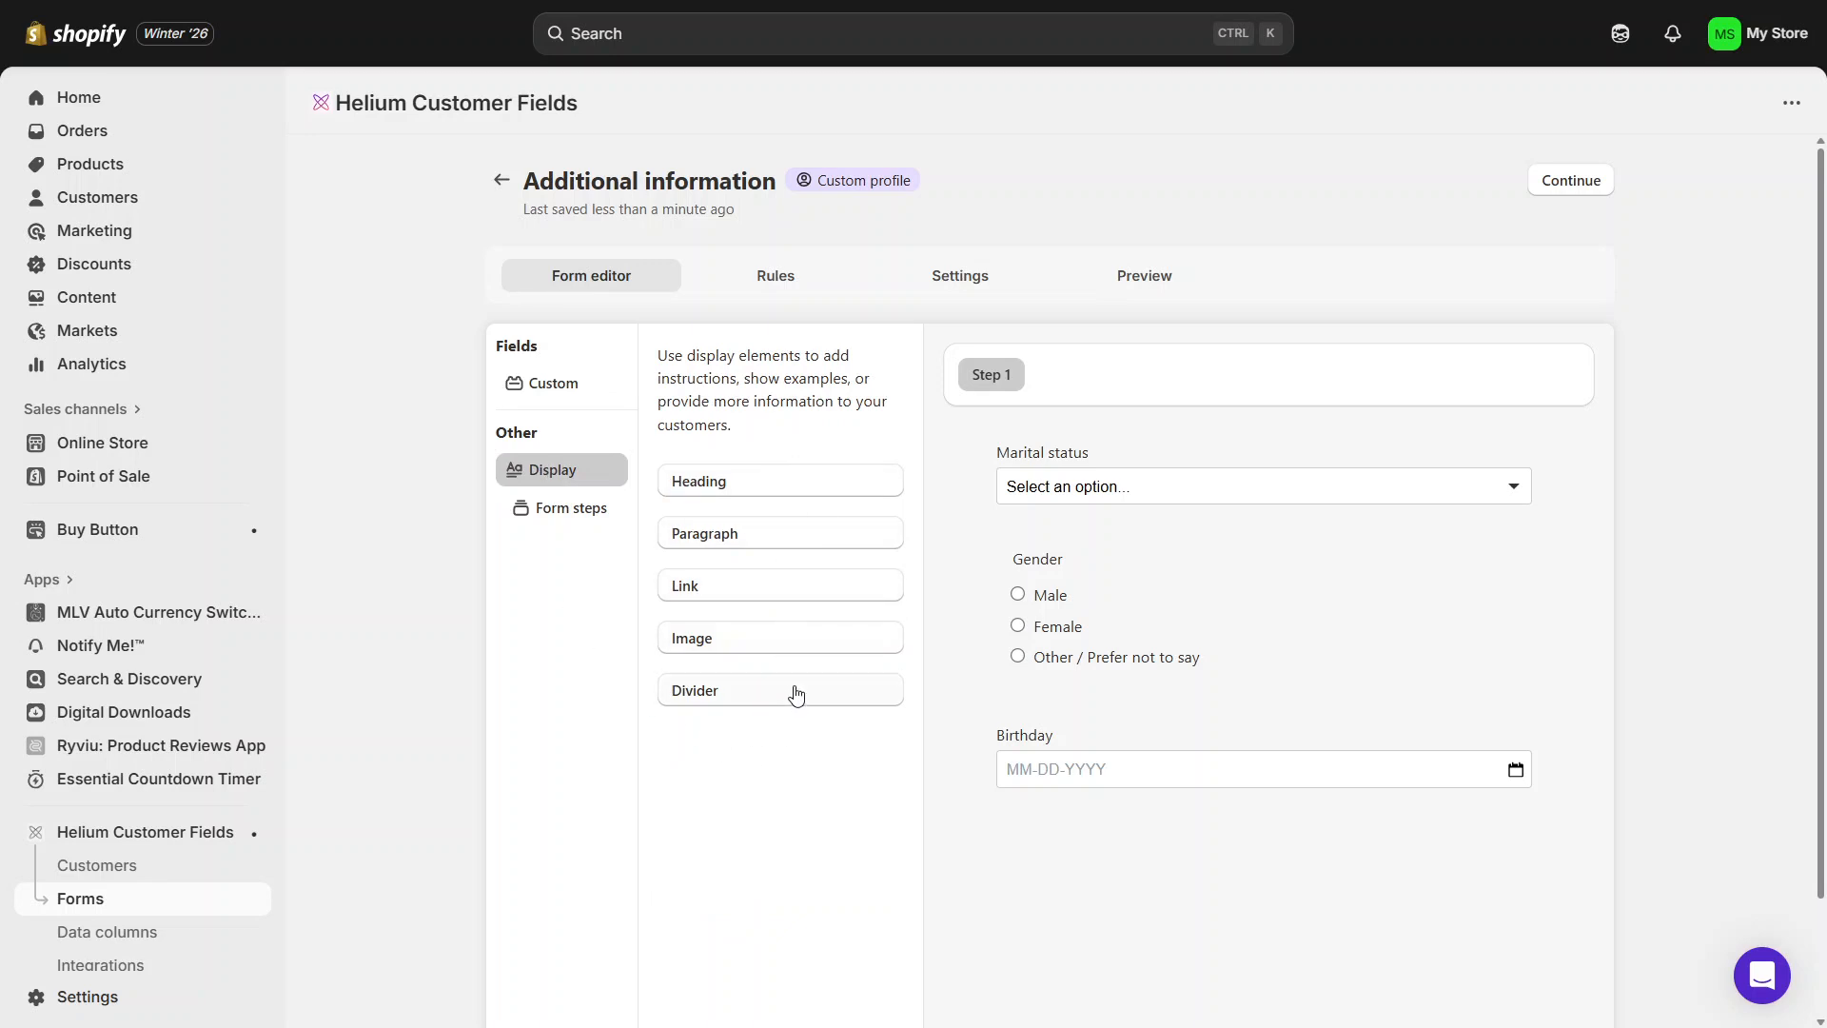
click(601, 524)
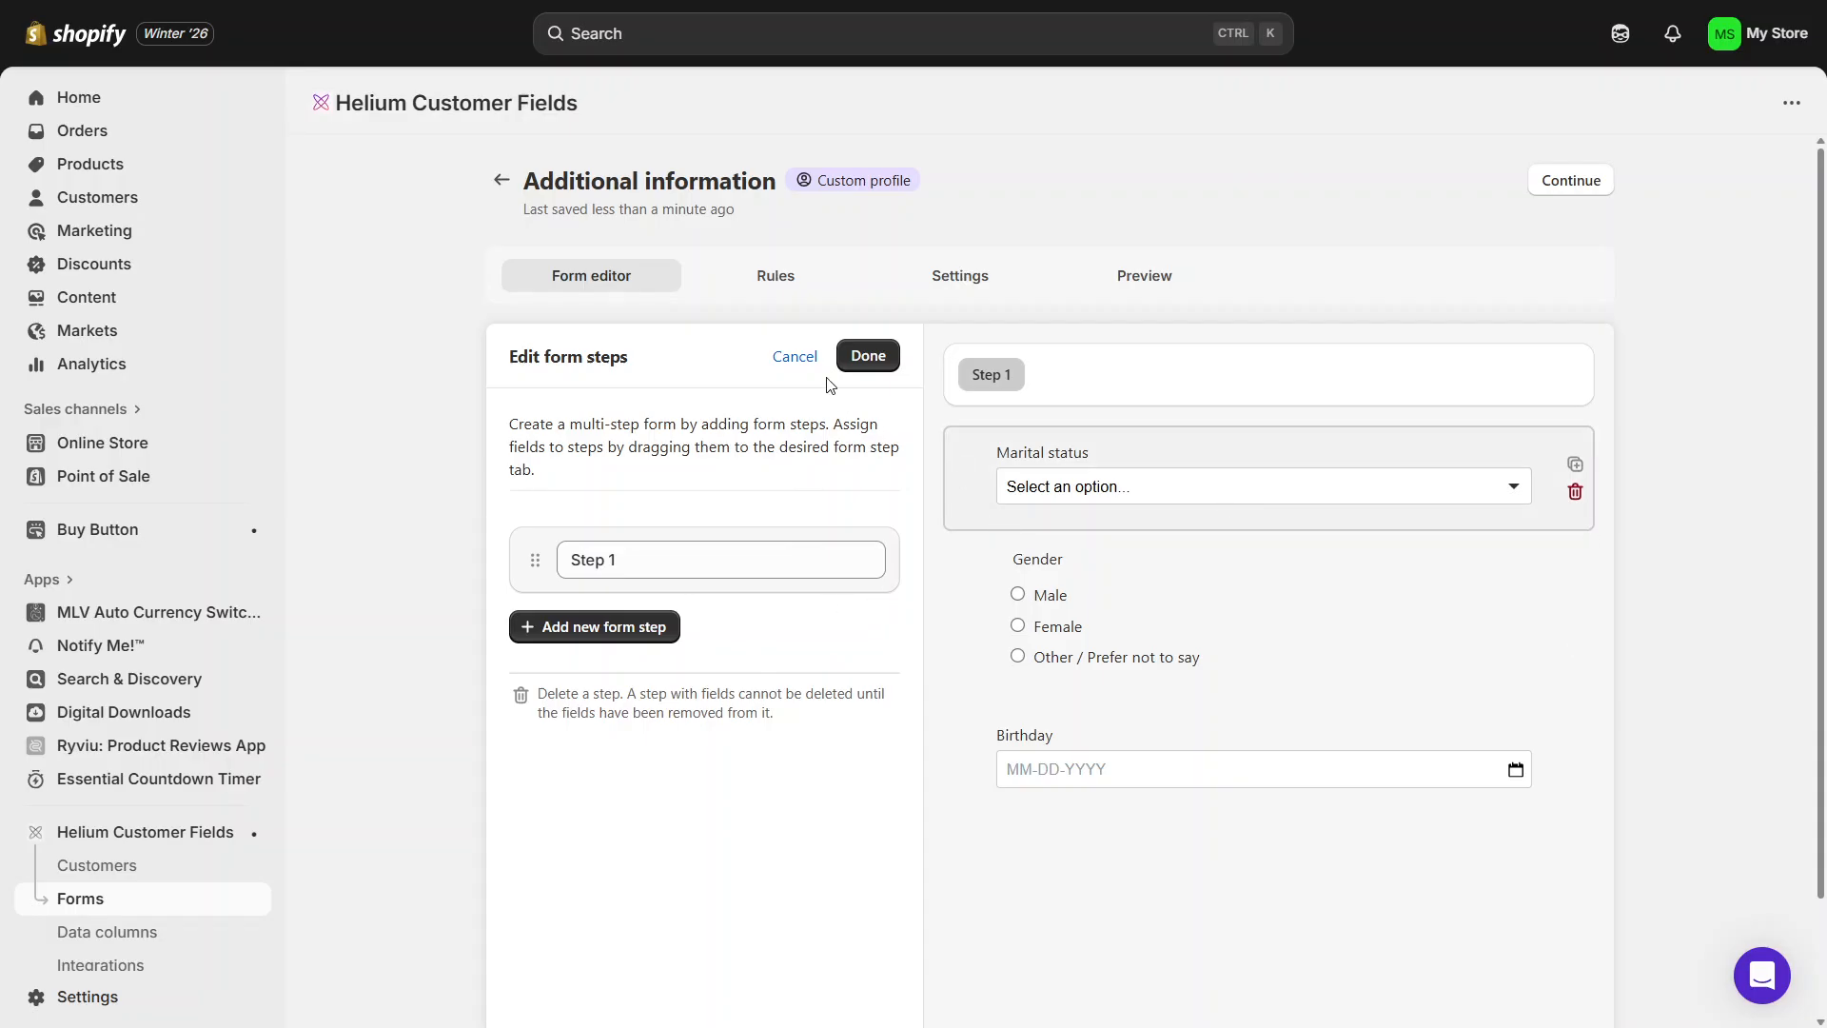
click(795, 358)
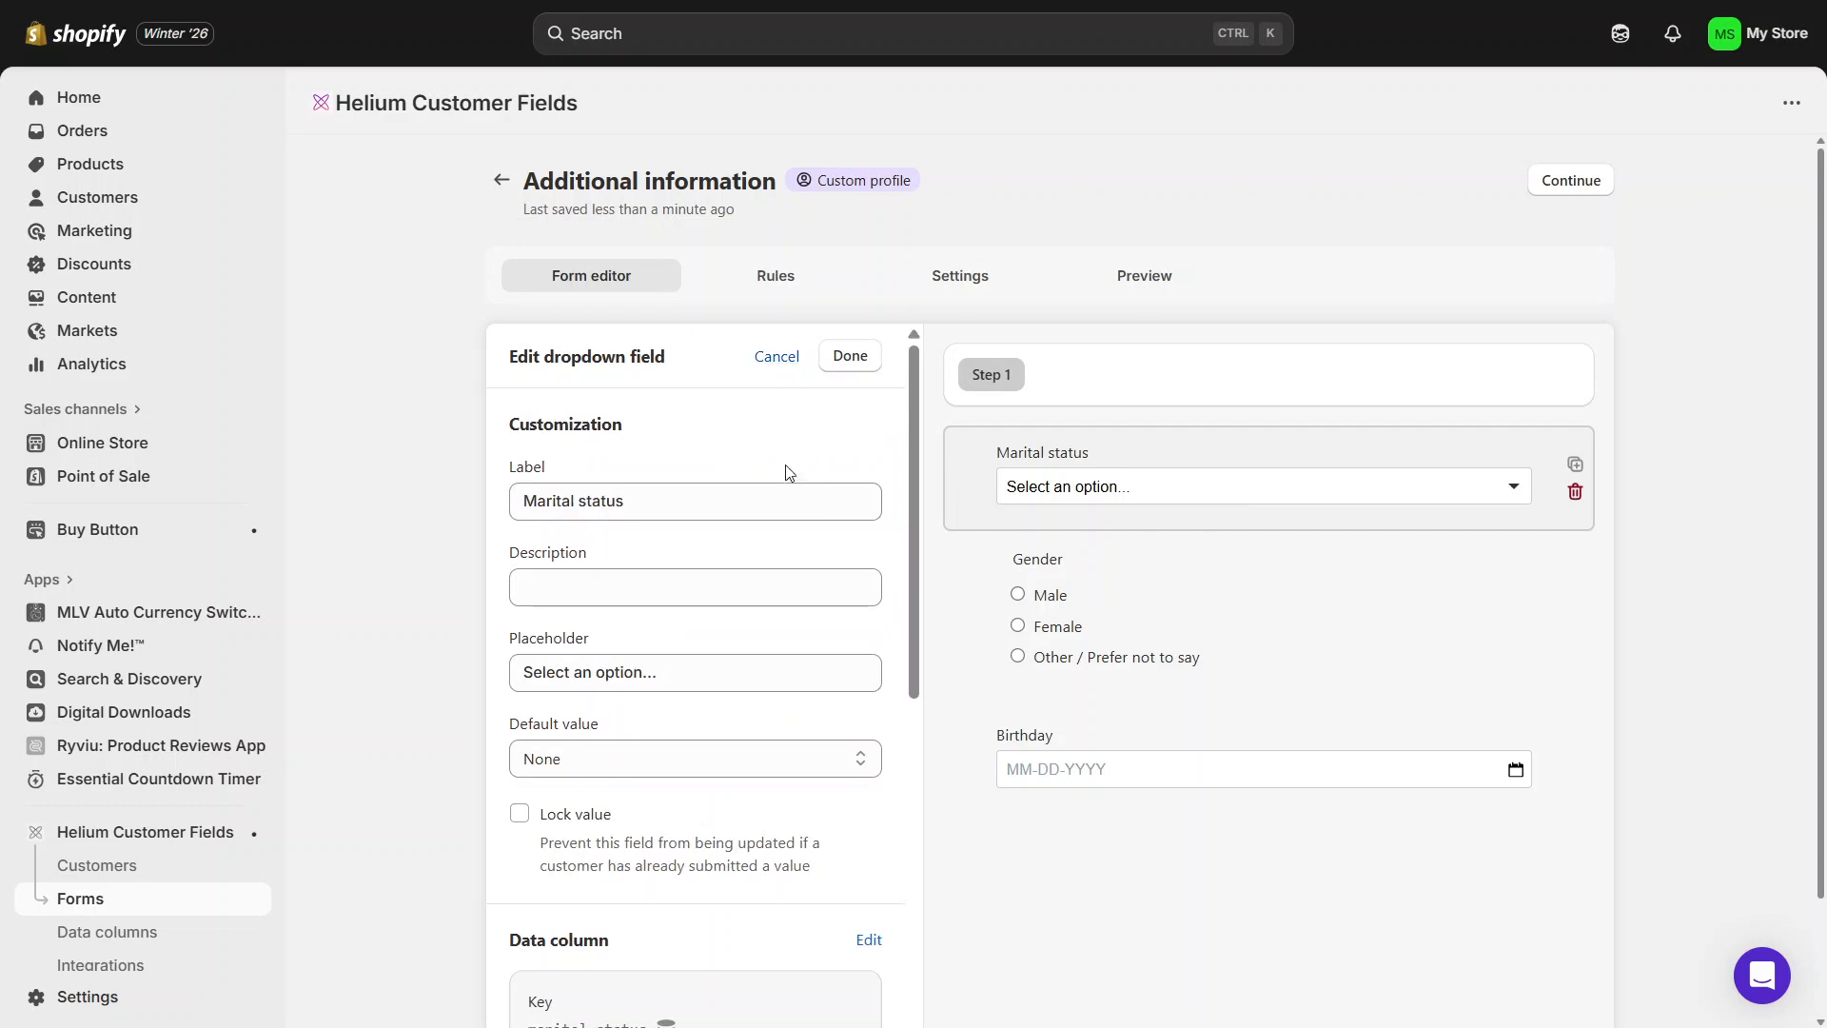
scroll(904, 536, down, 7)
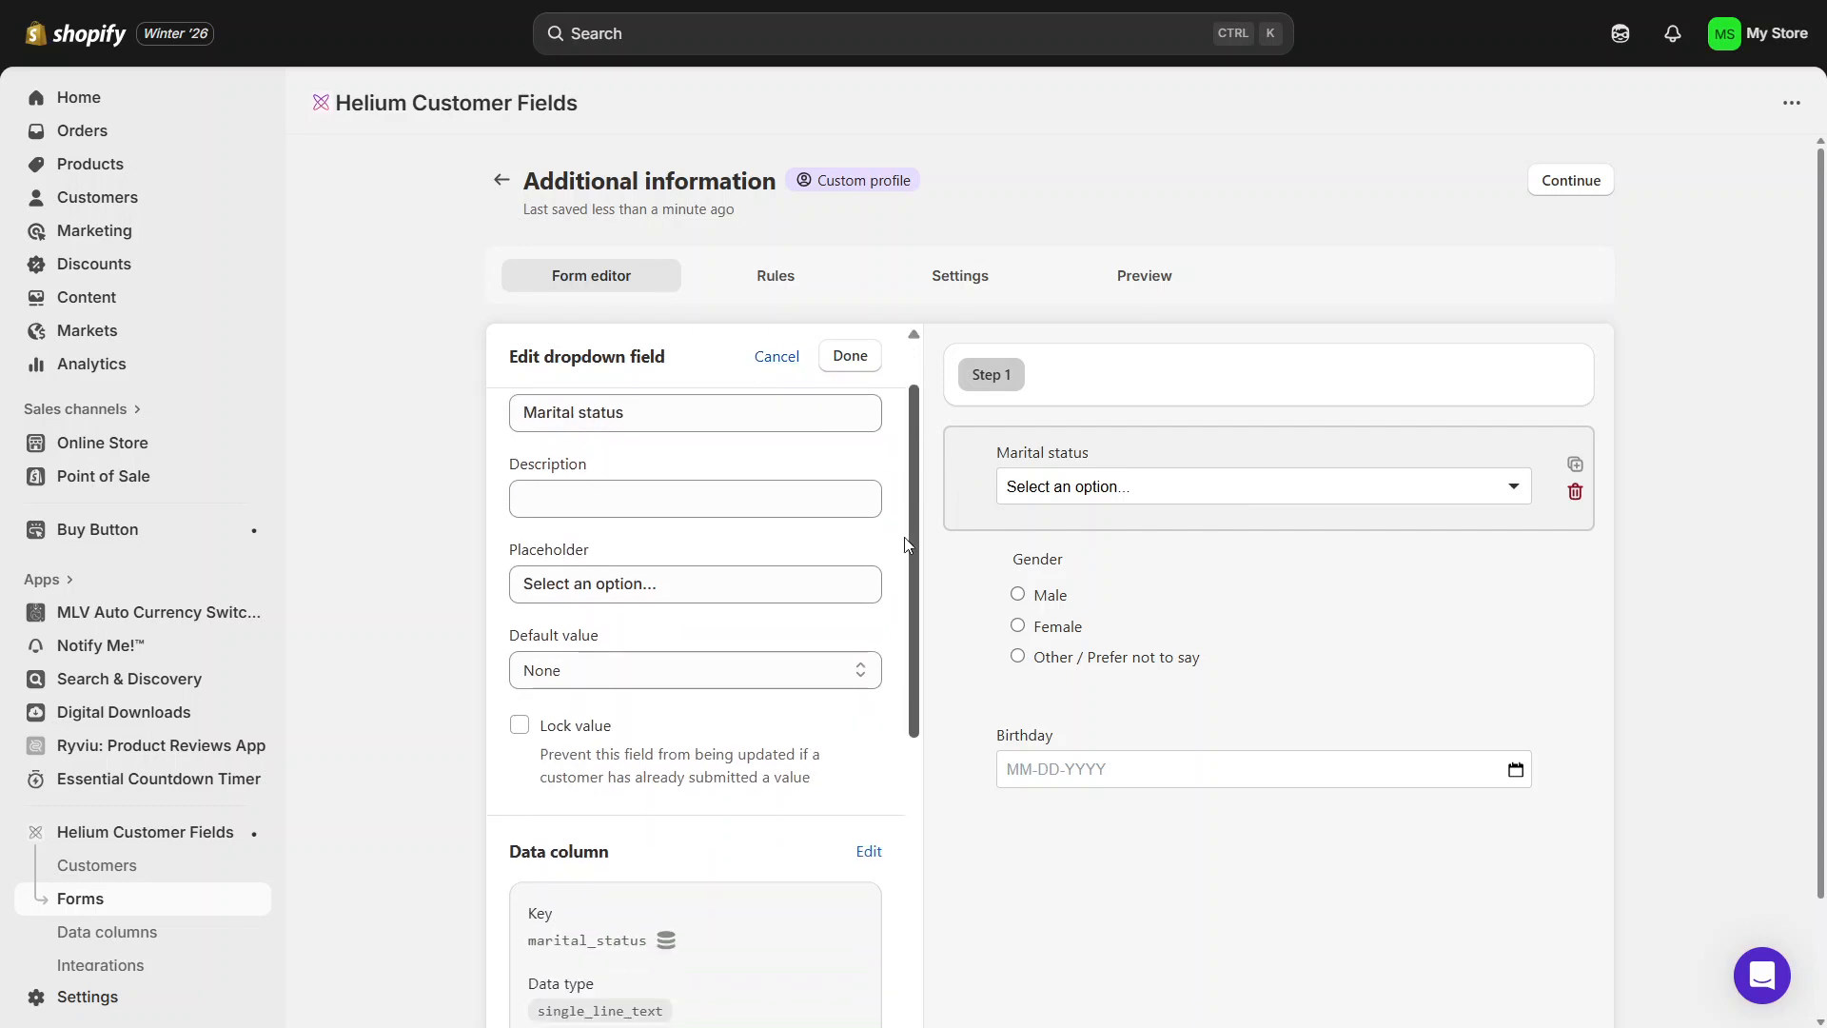
scroll(881, 799, down, 2)
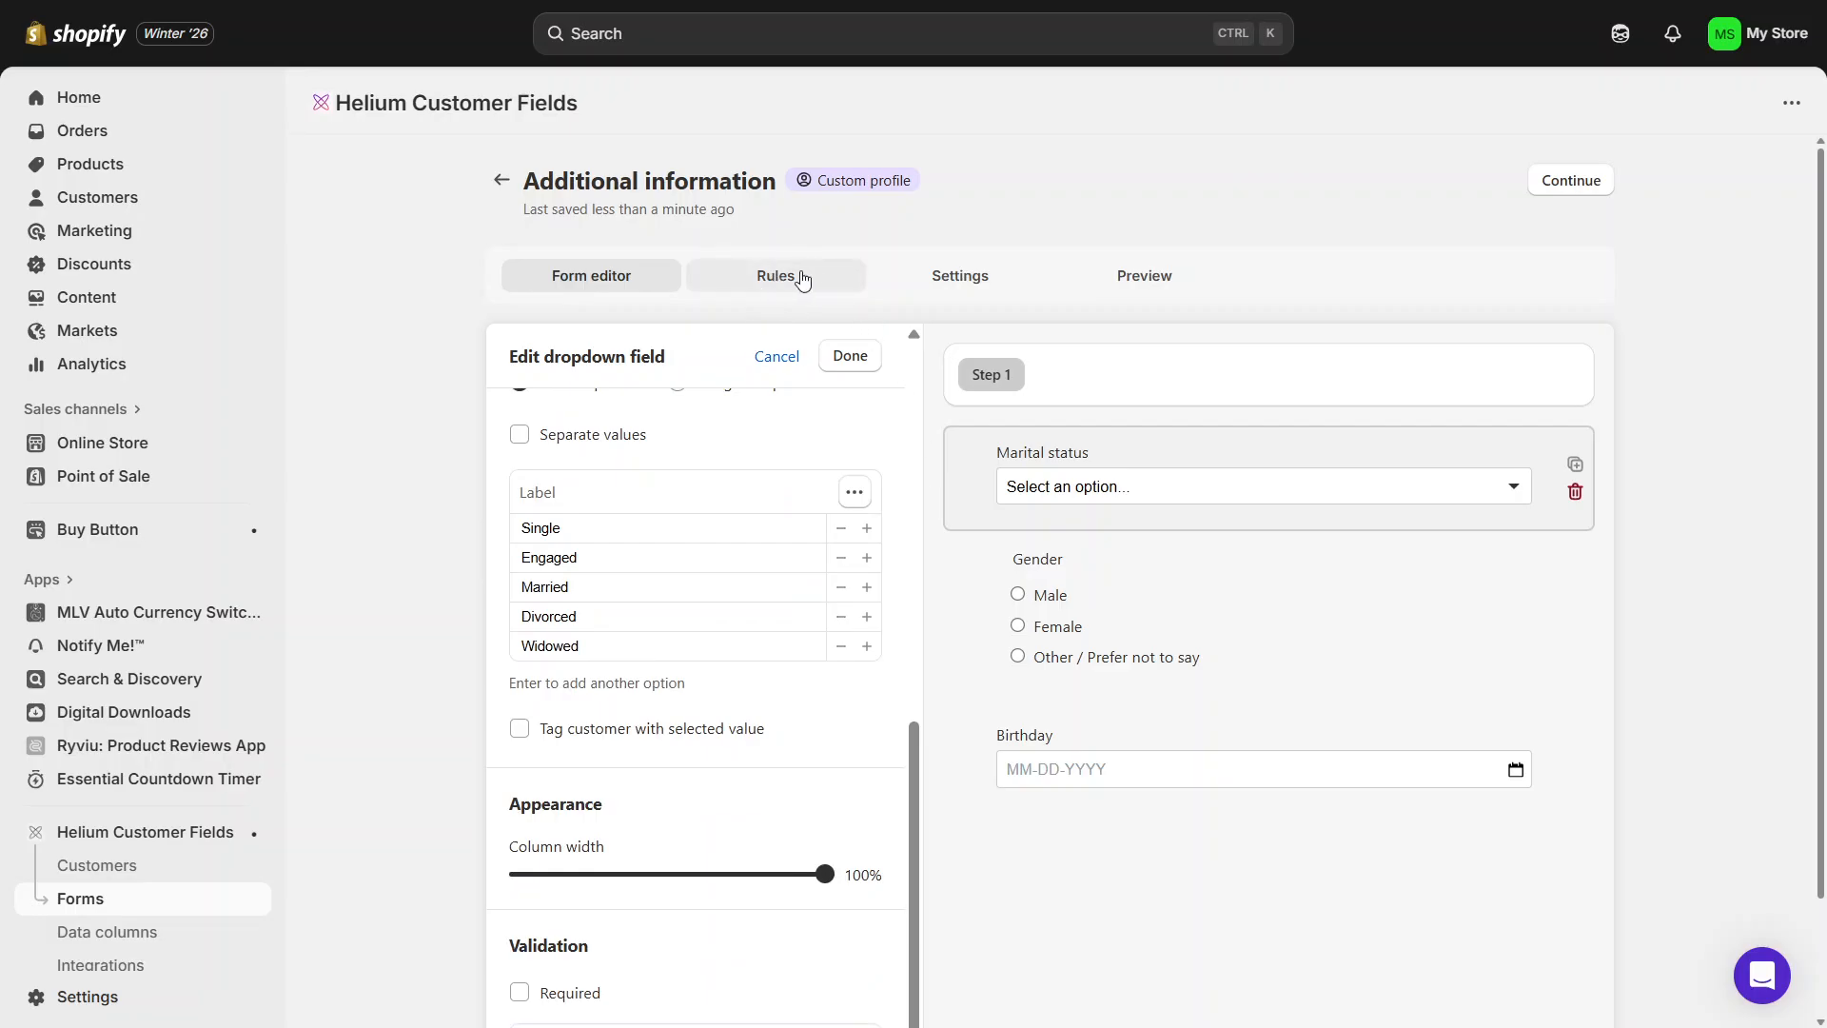
- Add a new blank rule to the Additional information form
click(805, 278)
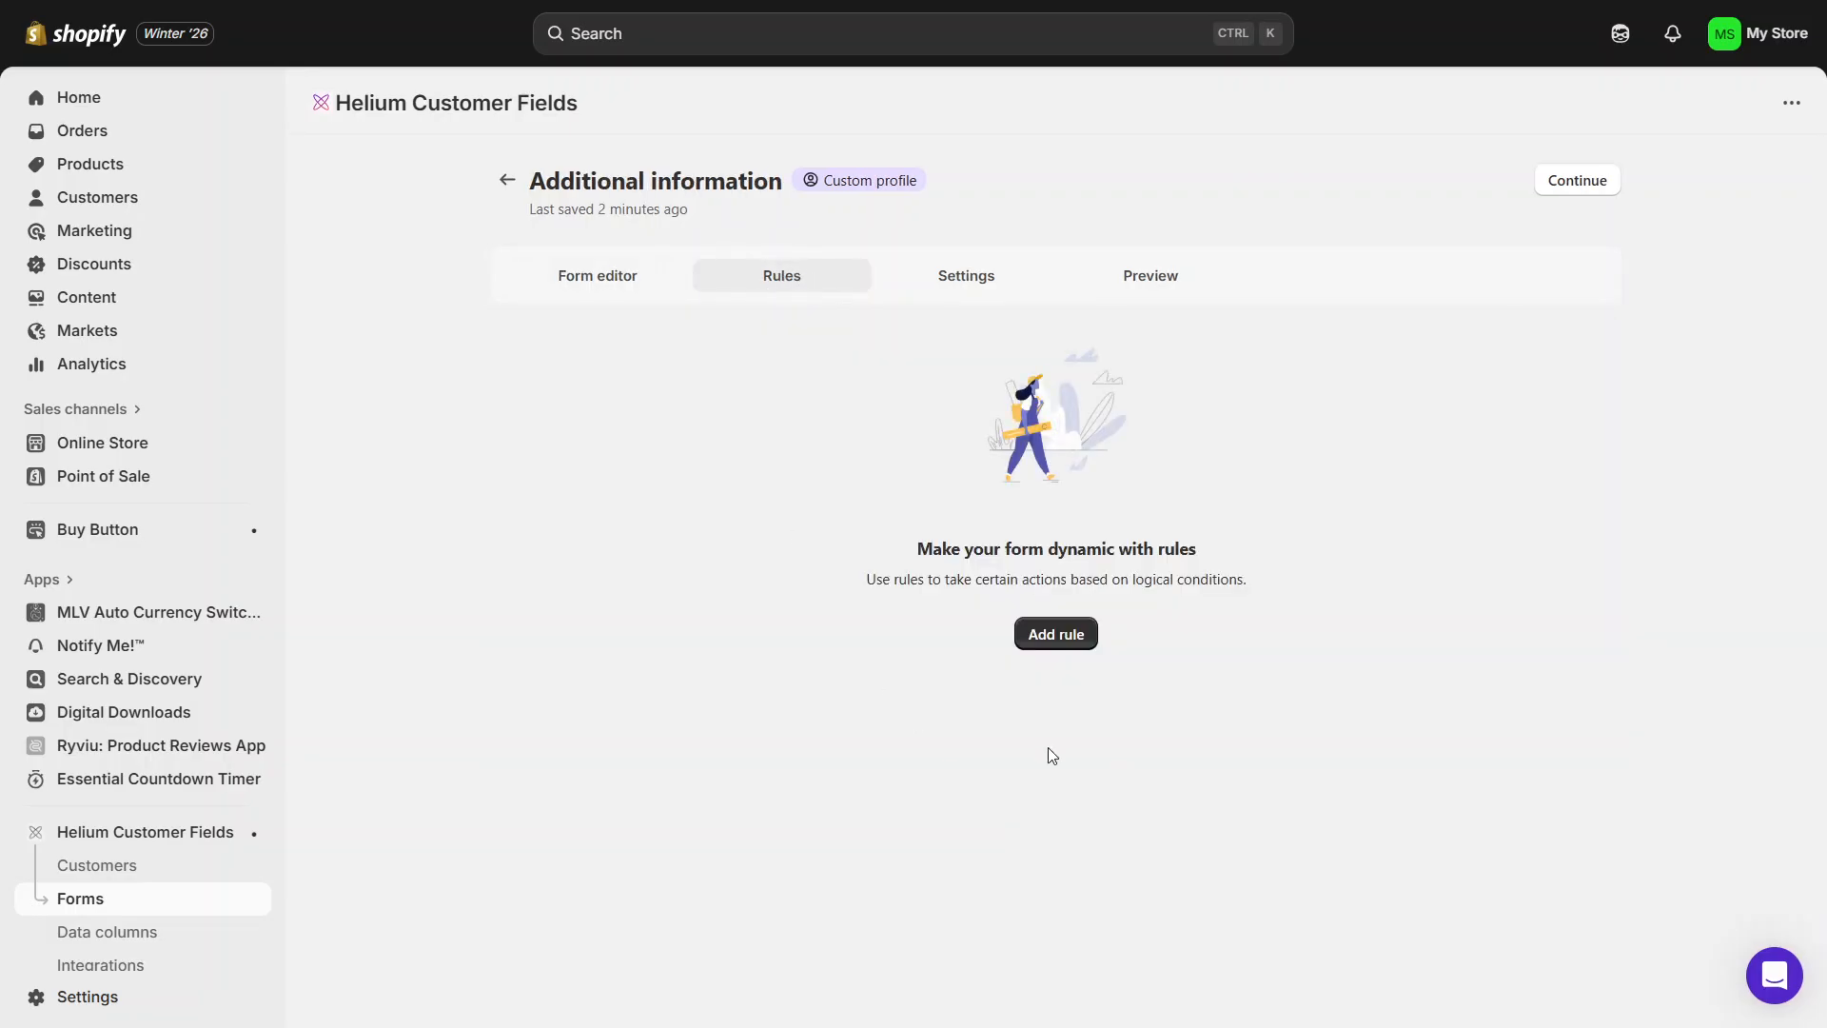
click(1058, 639)
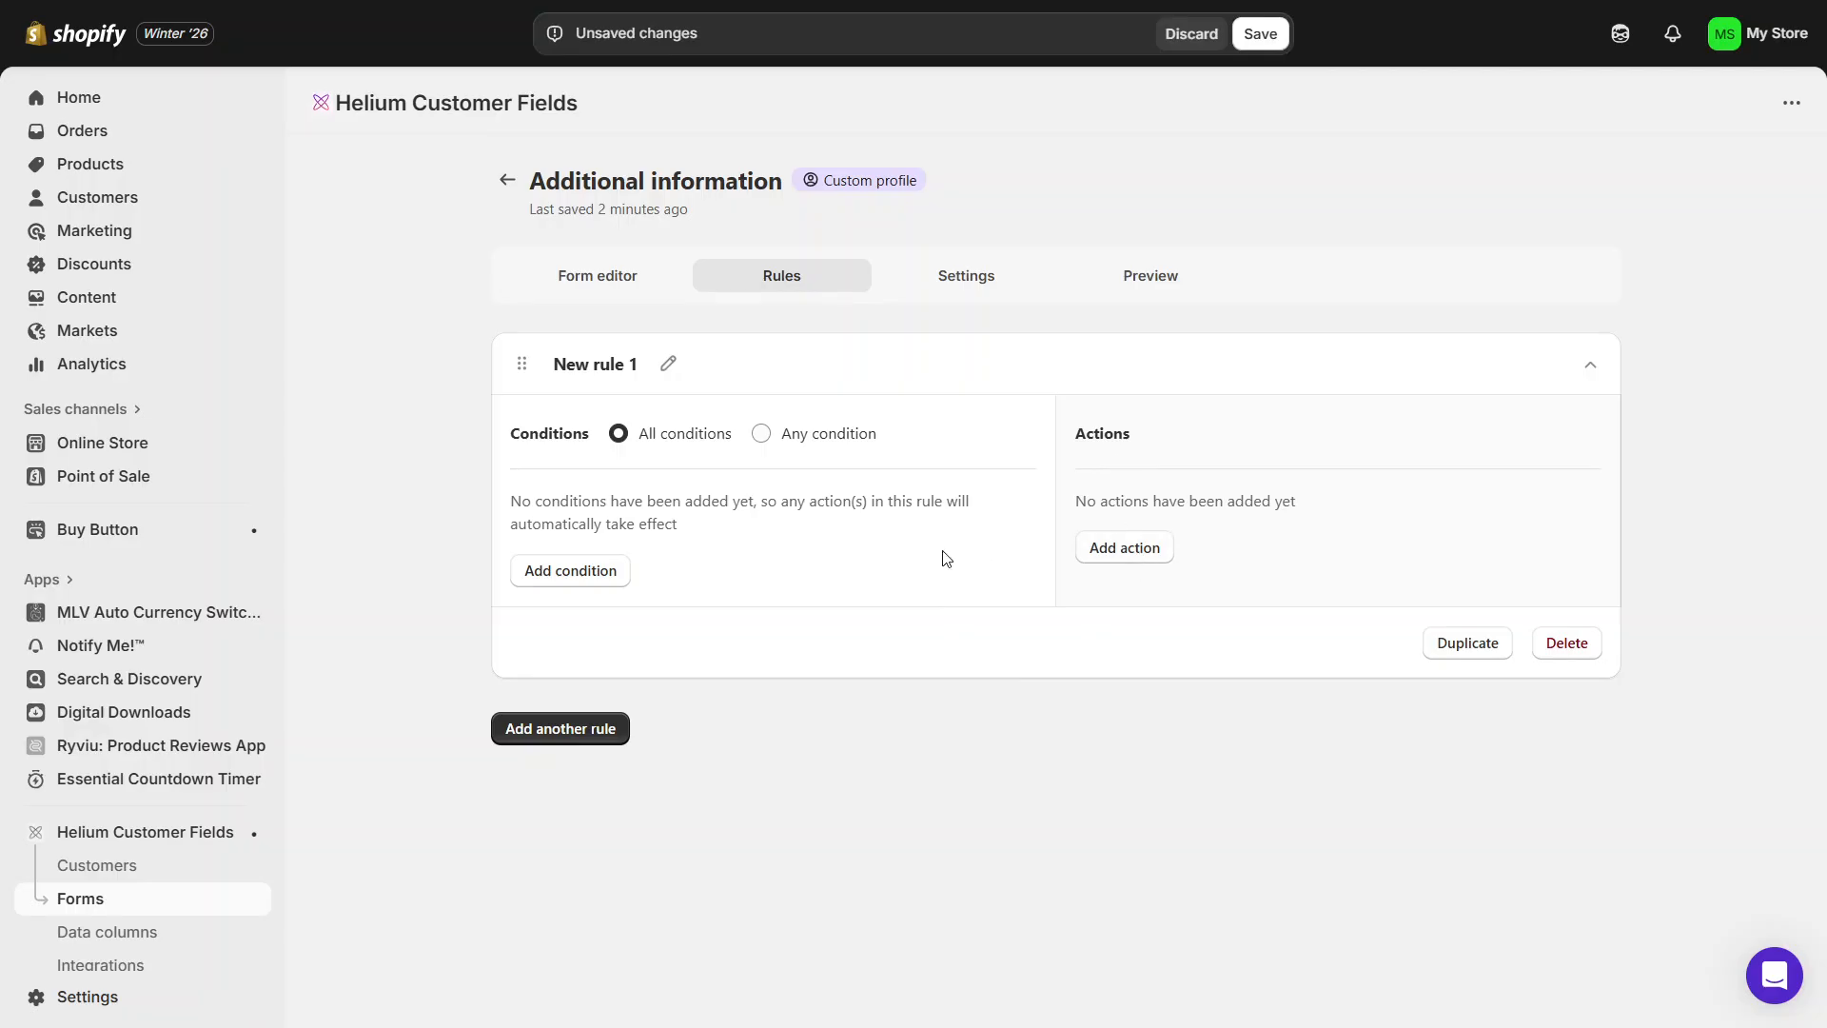
- Review the form's settings, including its name, the Mark required fields option and the language phrases
click(1010, 276)
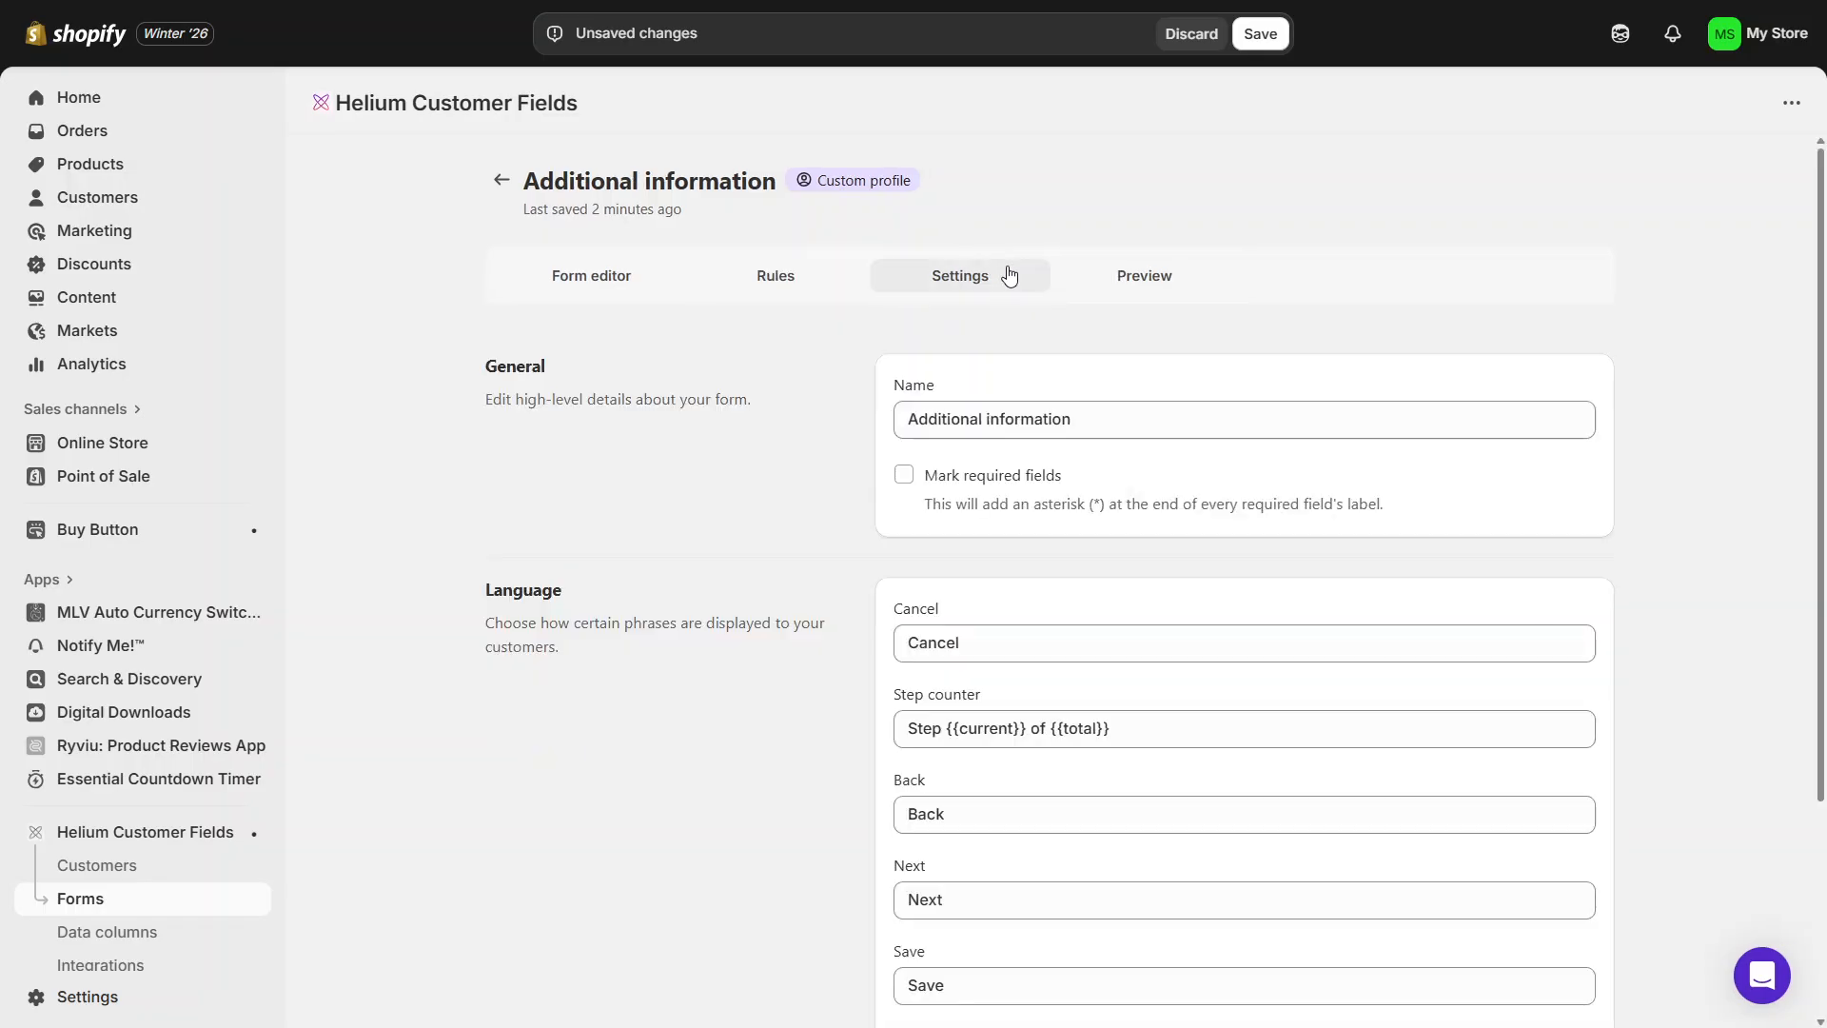
click(1127, 430)
key(ctrl+shift+Left)
key(ctrl+shift+Left)
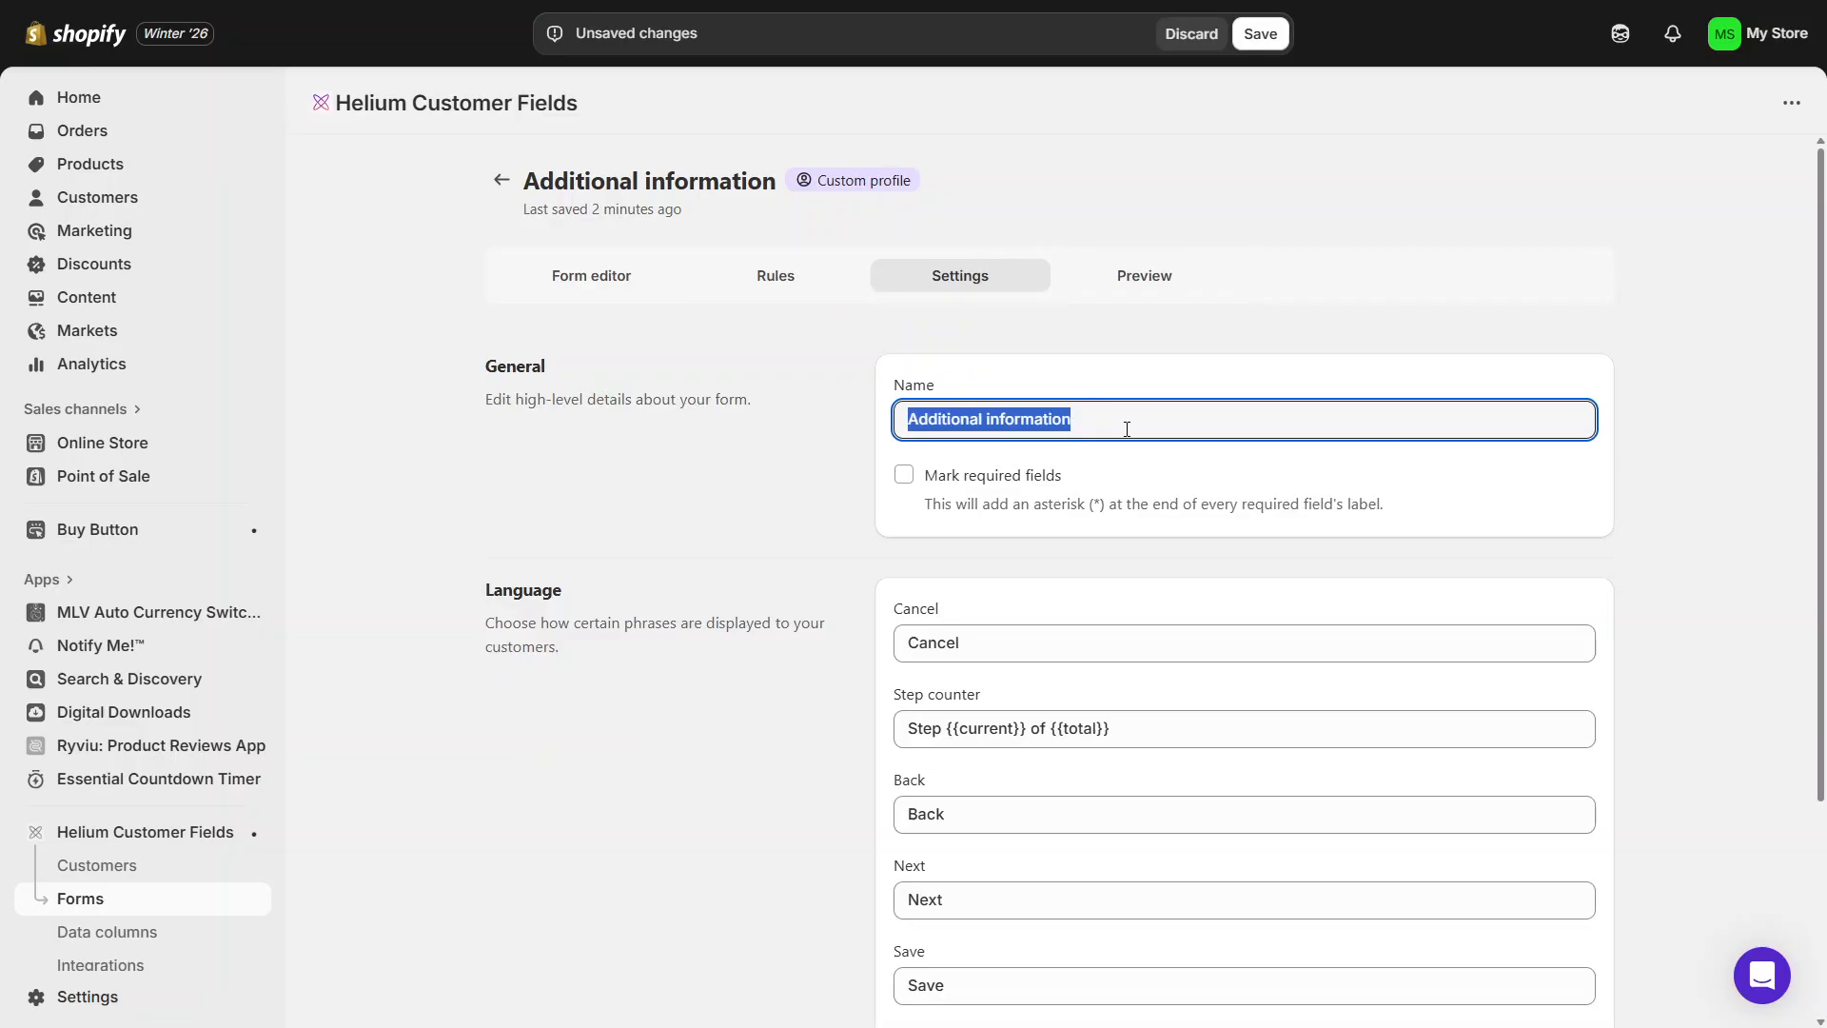
scroll(1824, 333, down, 1)
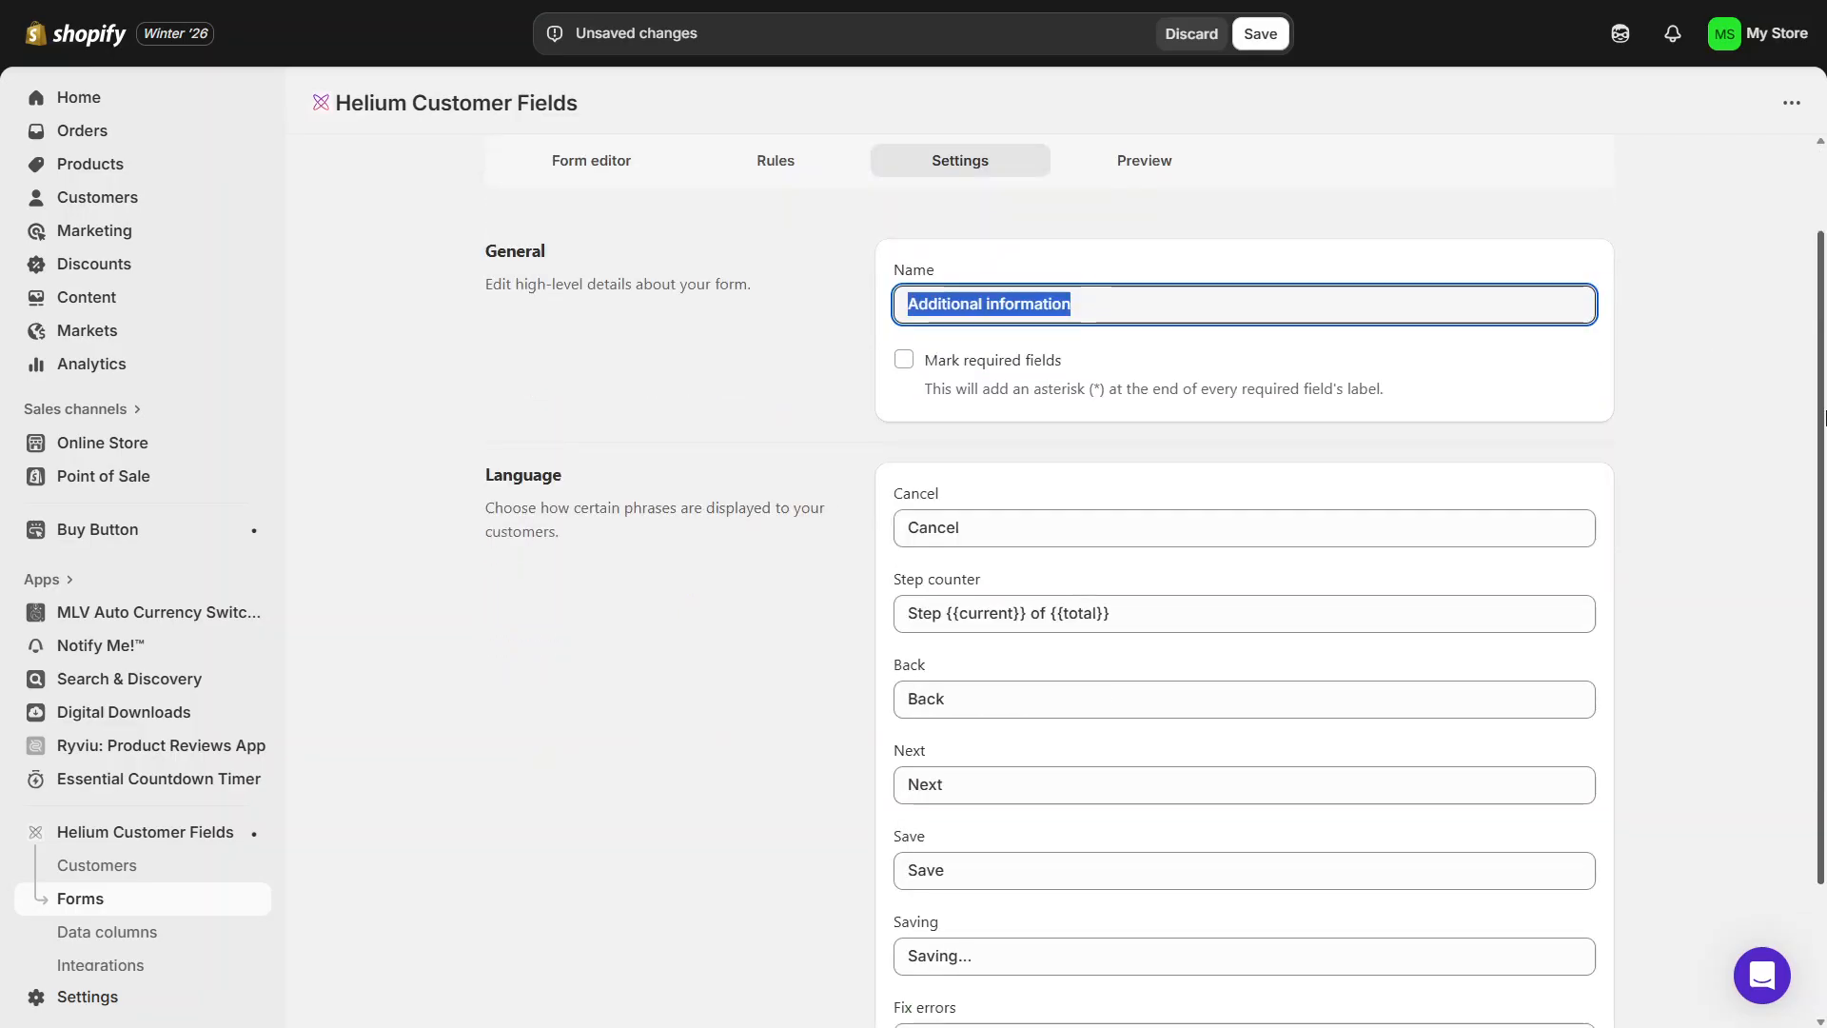
click(1141, 371)
mouse_move(923, 388)
mouse_down()
mouse_move(979, 388)
mouse_move(929, 371)
mouse_up()
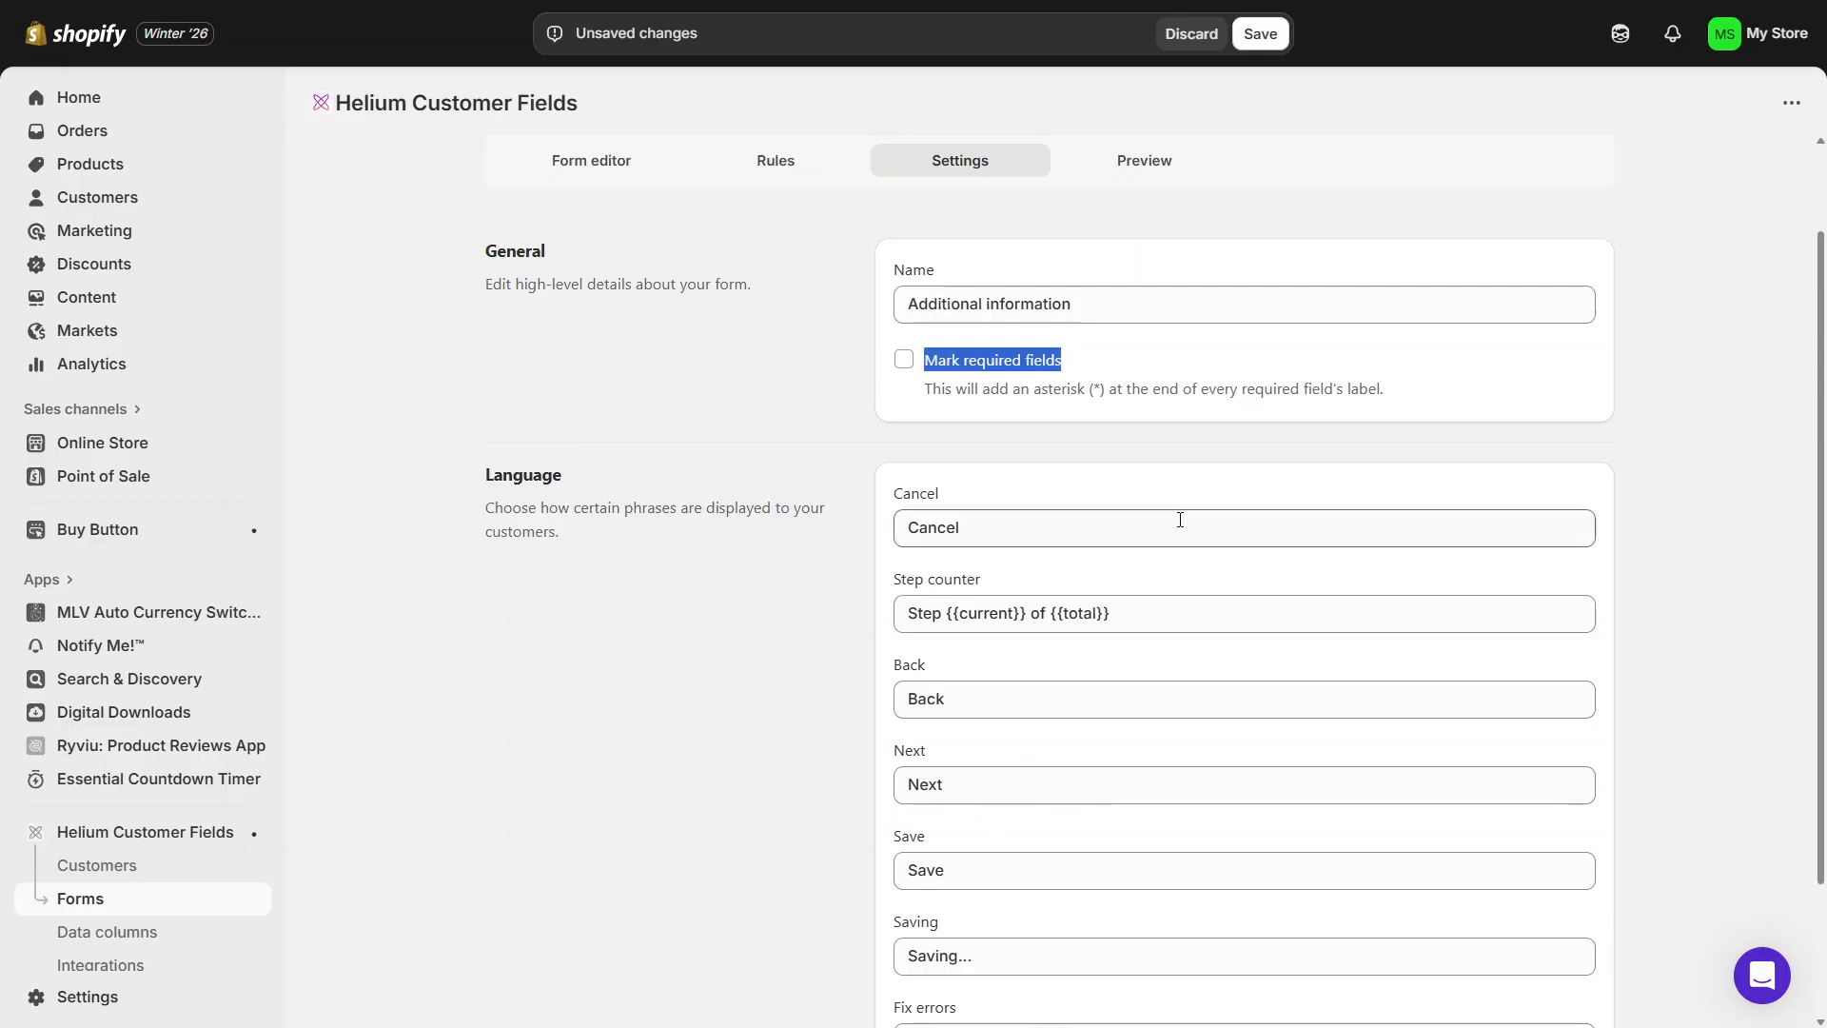
drag(1822, 390, 1813, 171)
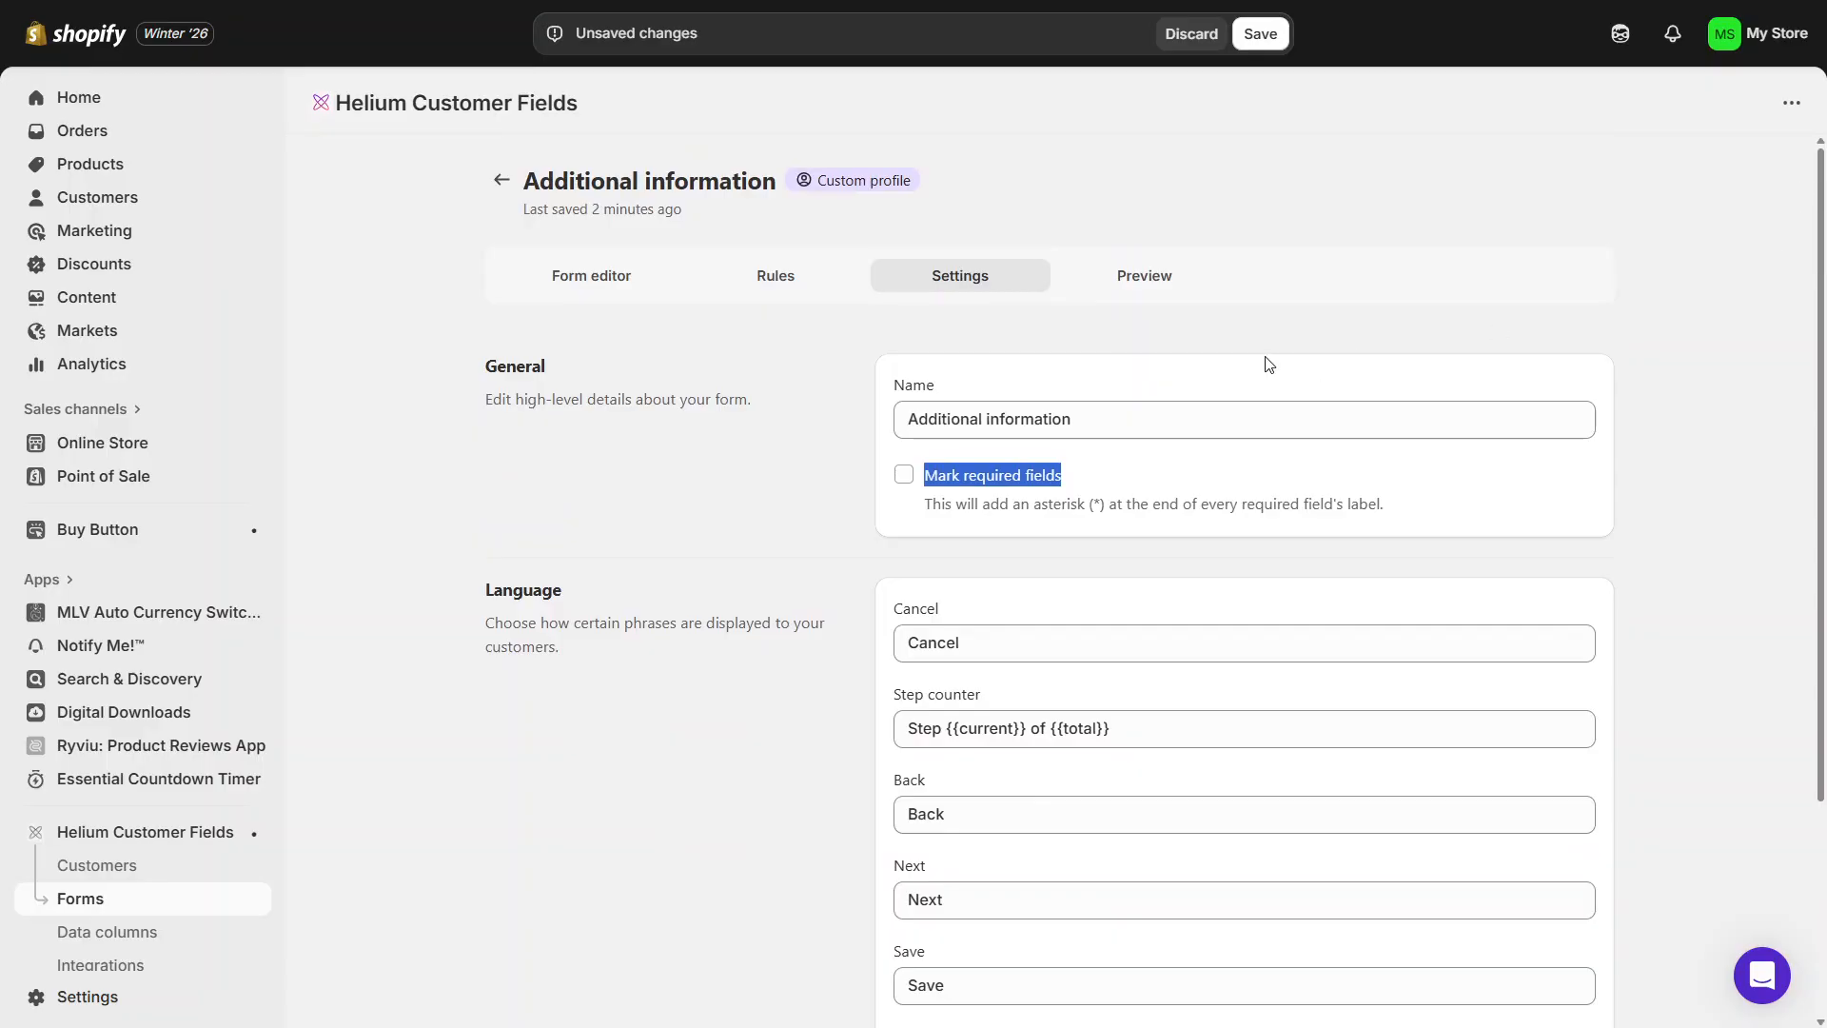
- Preview the form, discard the unsaved rule changes and continue to the form's installation
click(1189, 278)
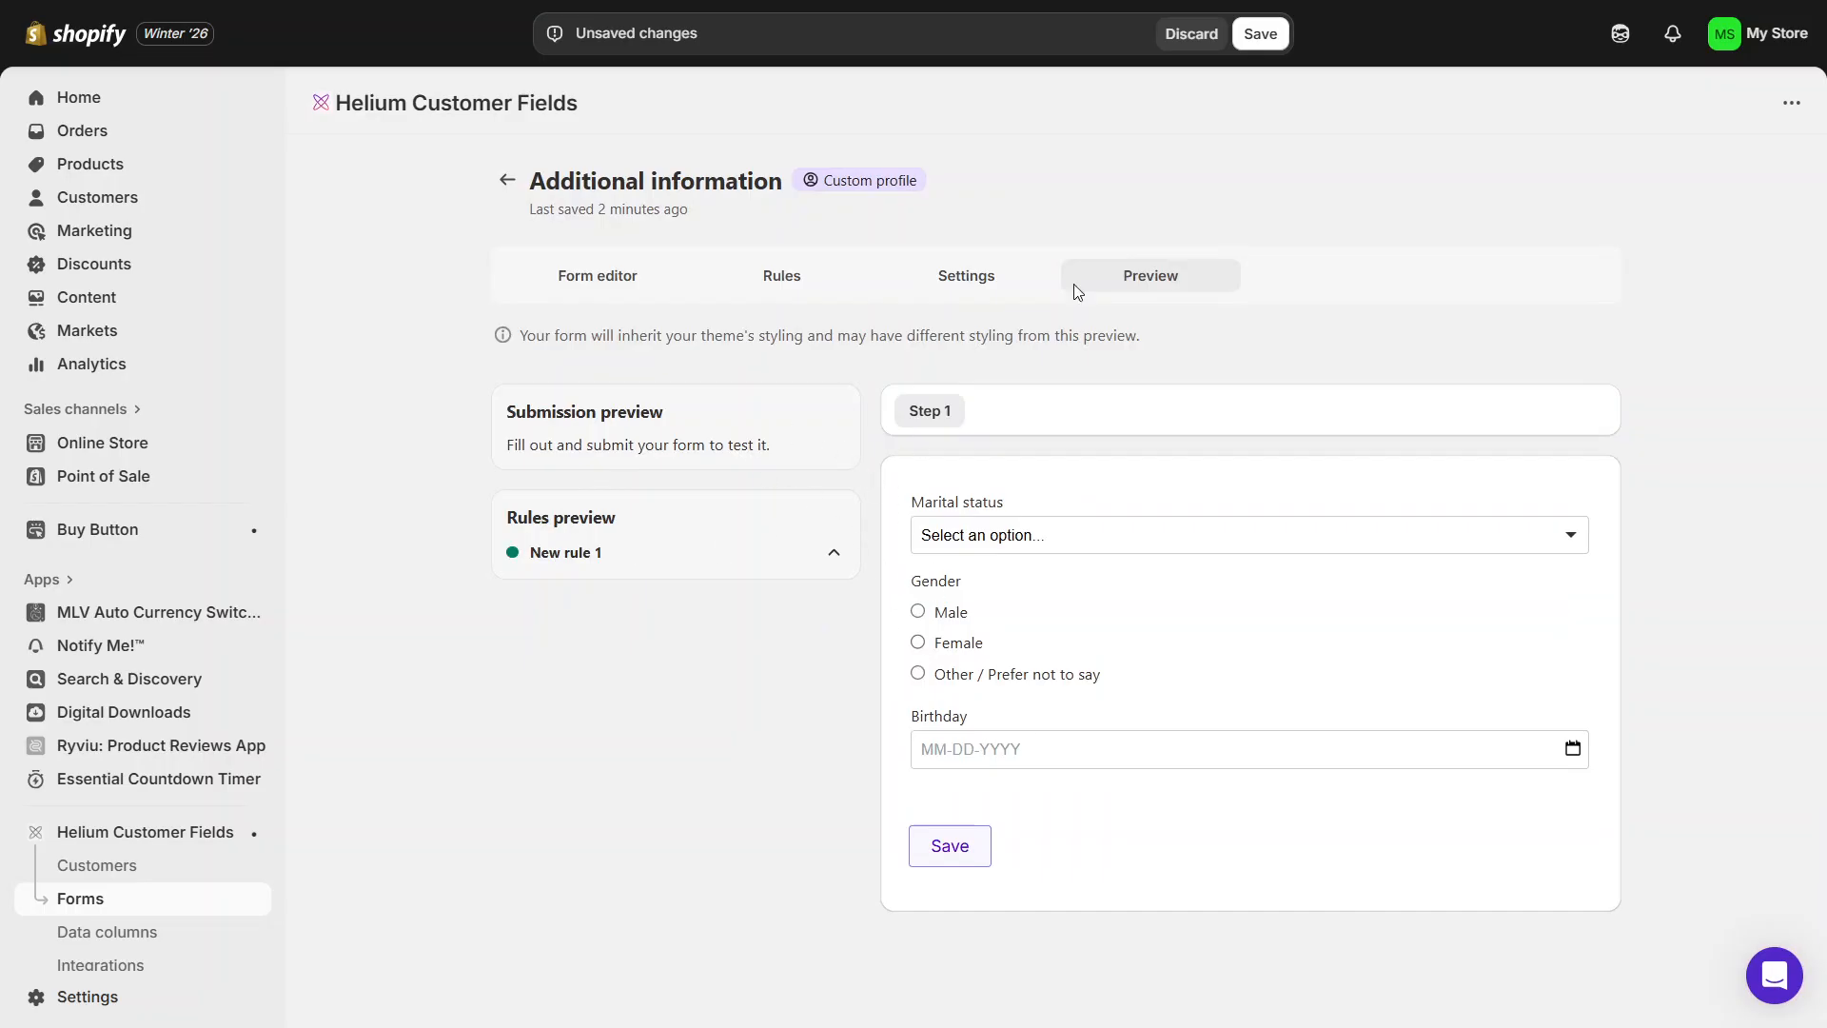
click(1199, 30)
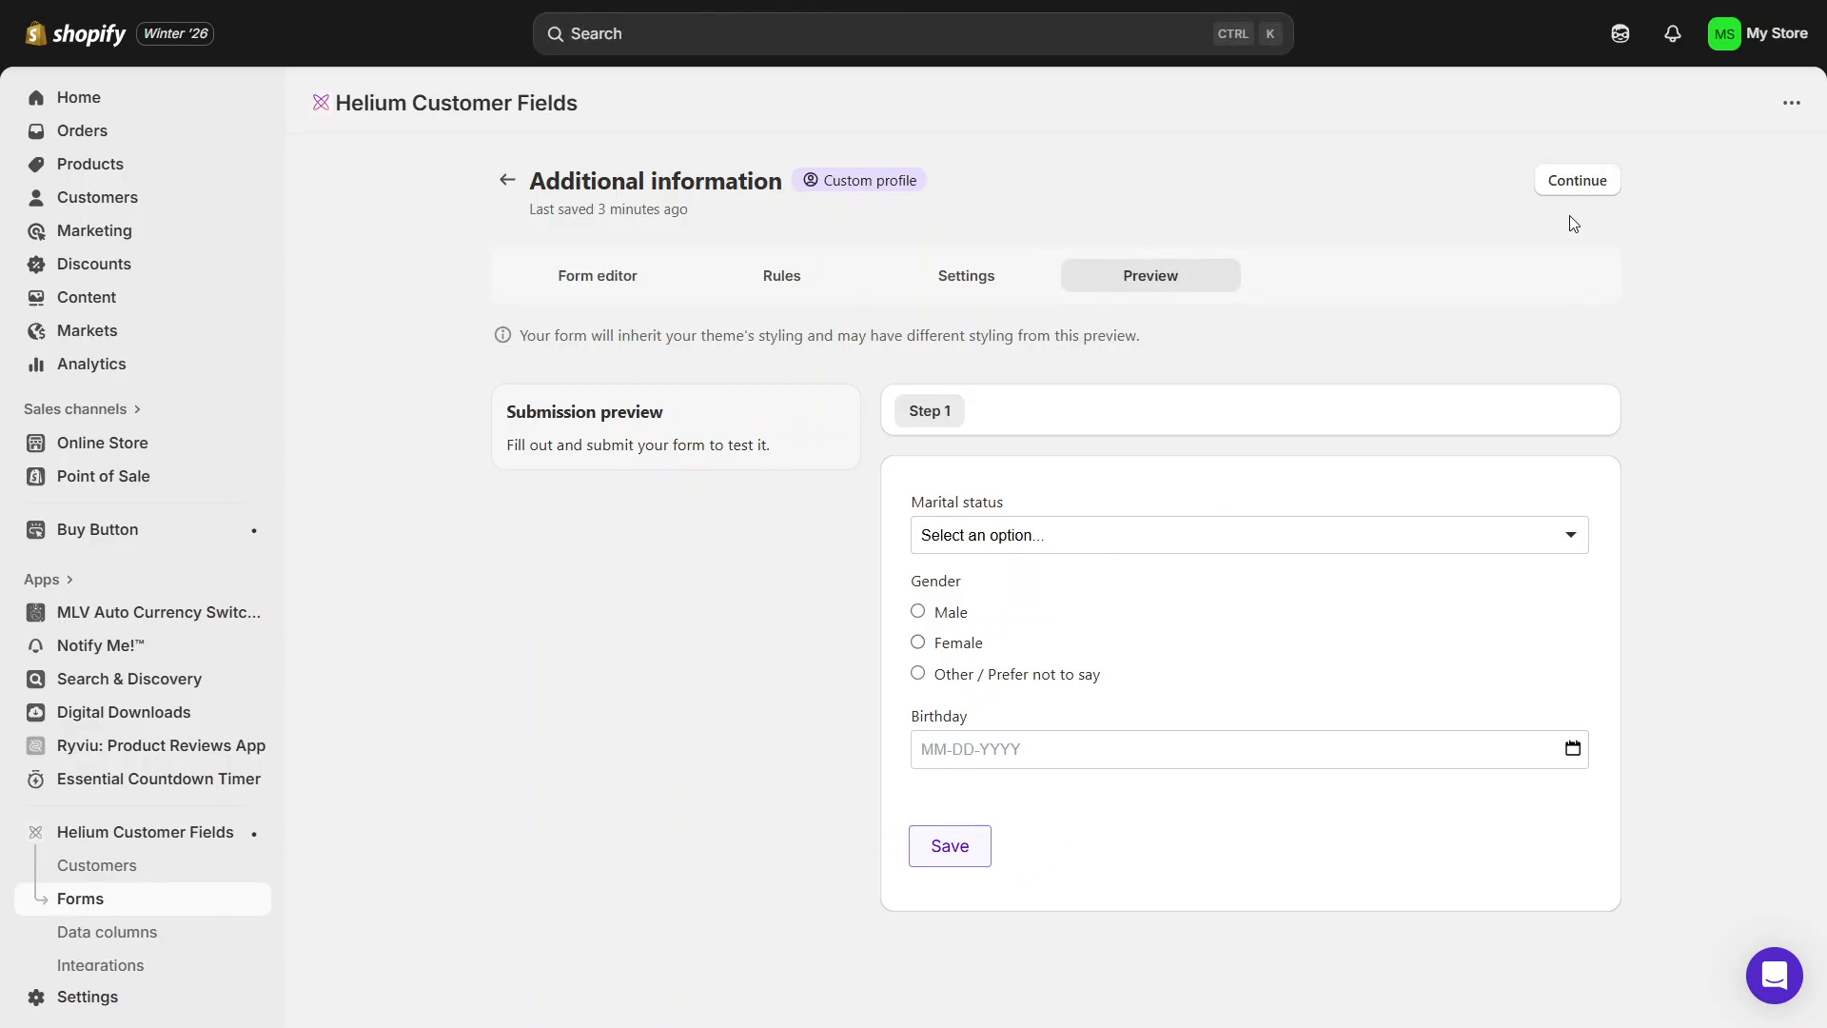
click(1600, 193)
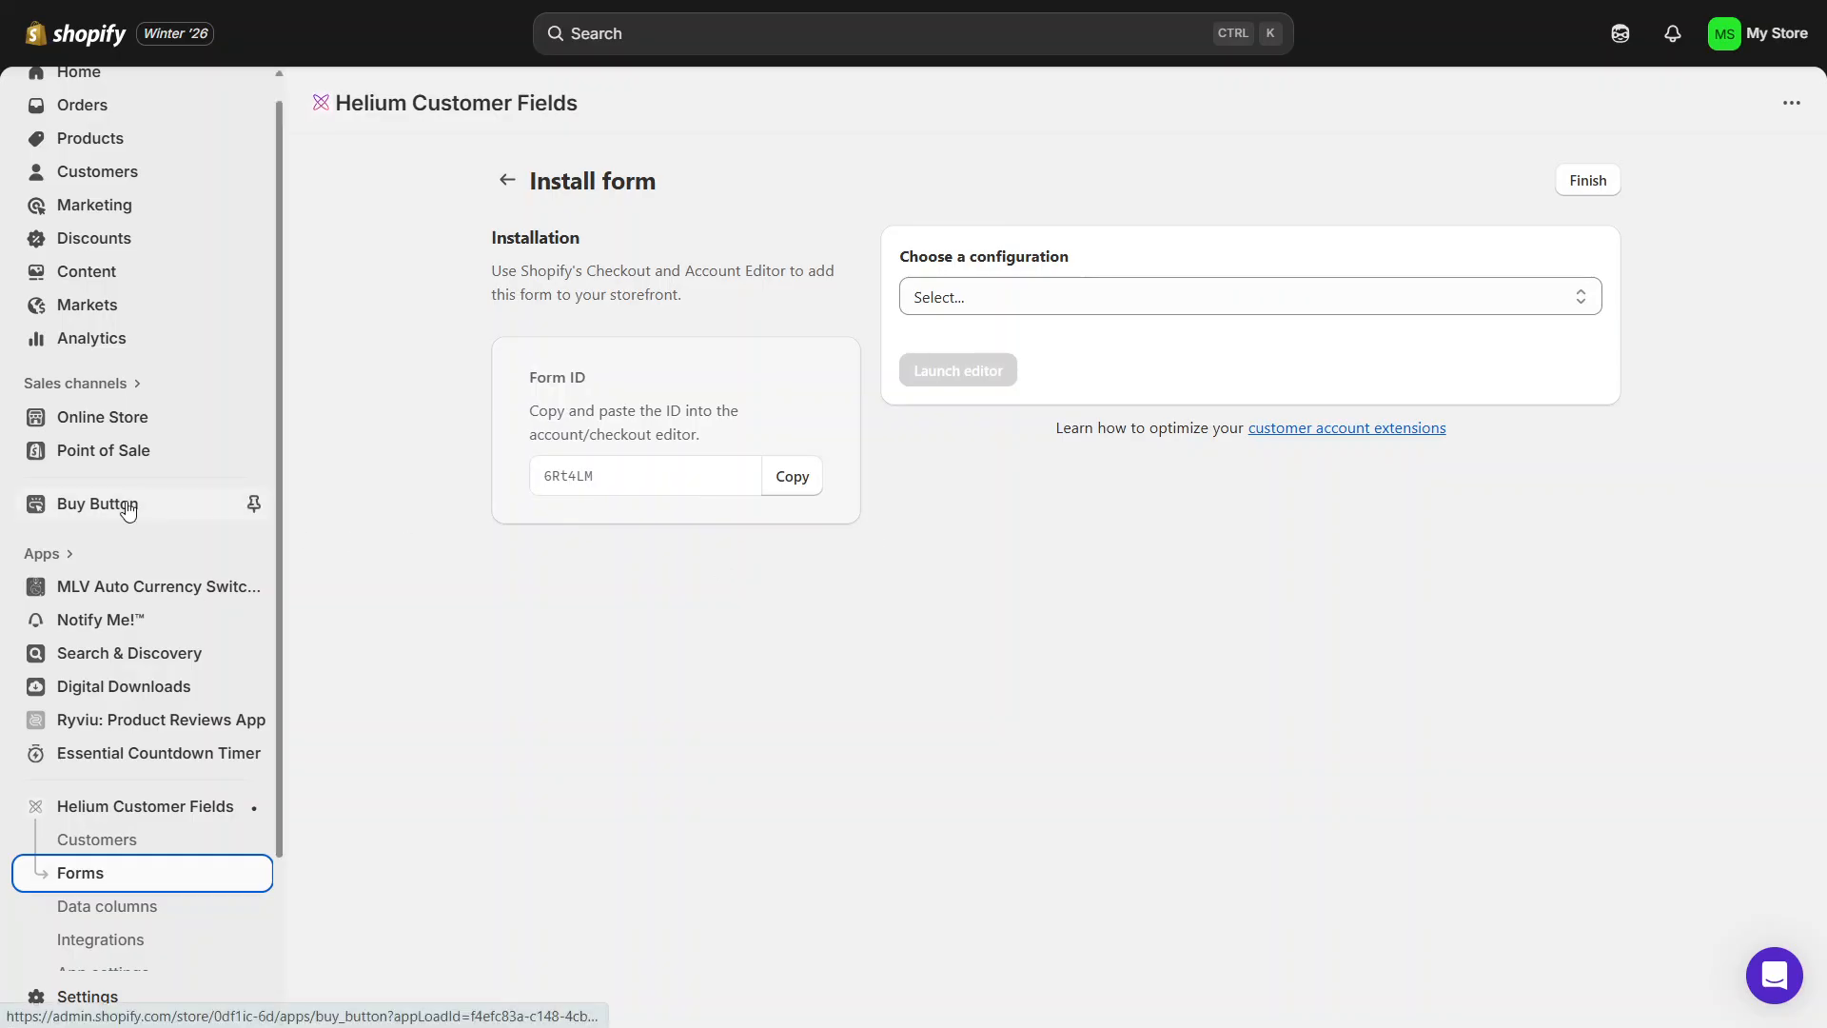
- Open the current Dawn theme for editing and switch the editor to the customer accounts Profile page
click(152, 424)
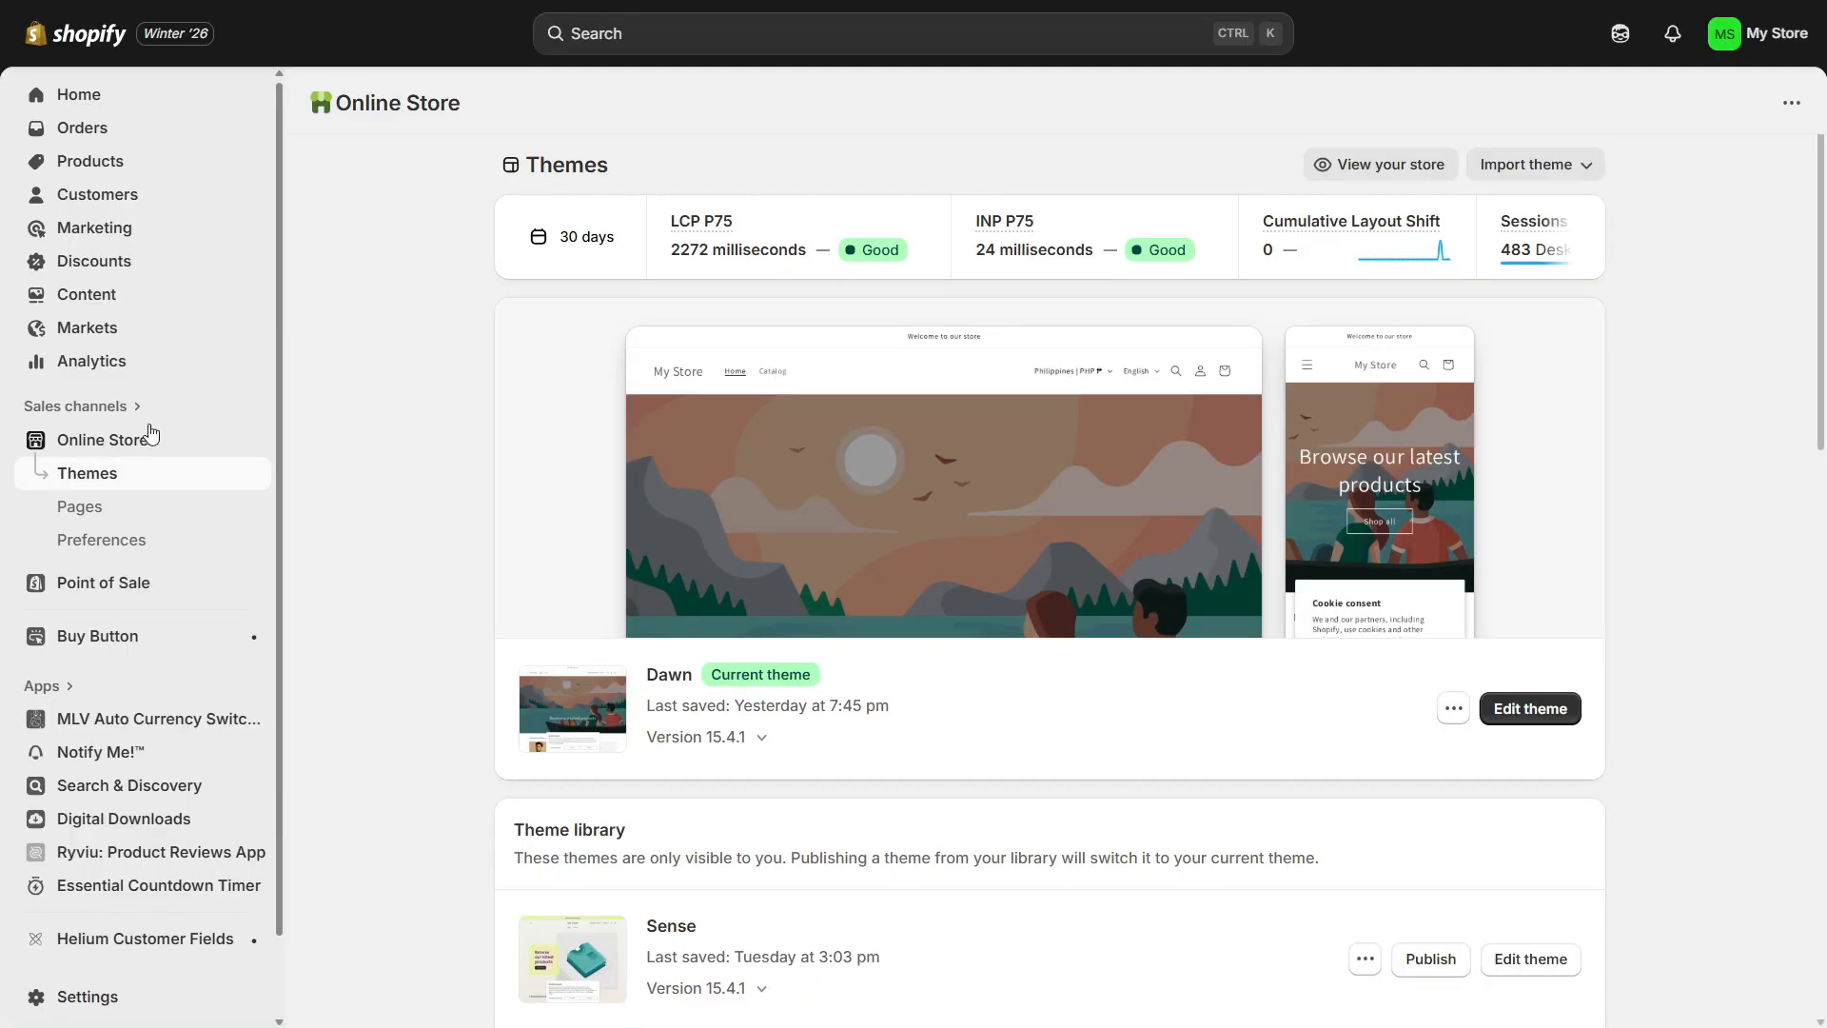
click(1561, 714)
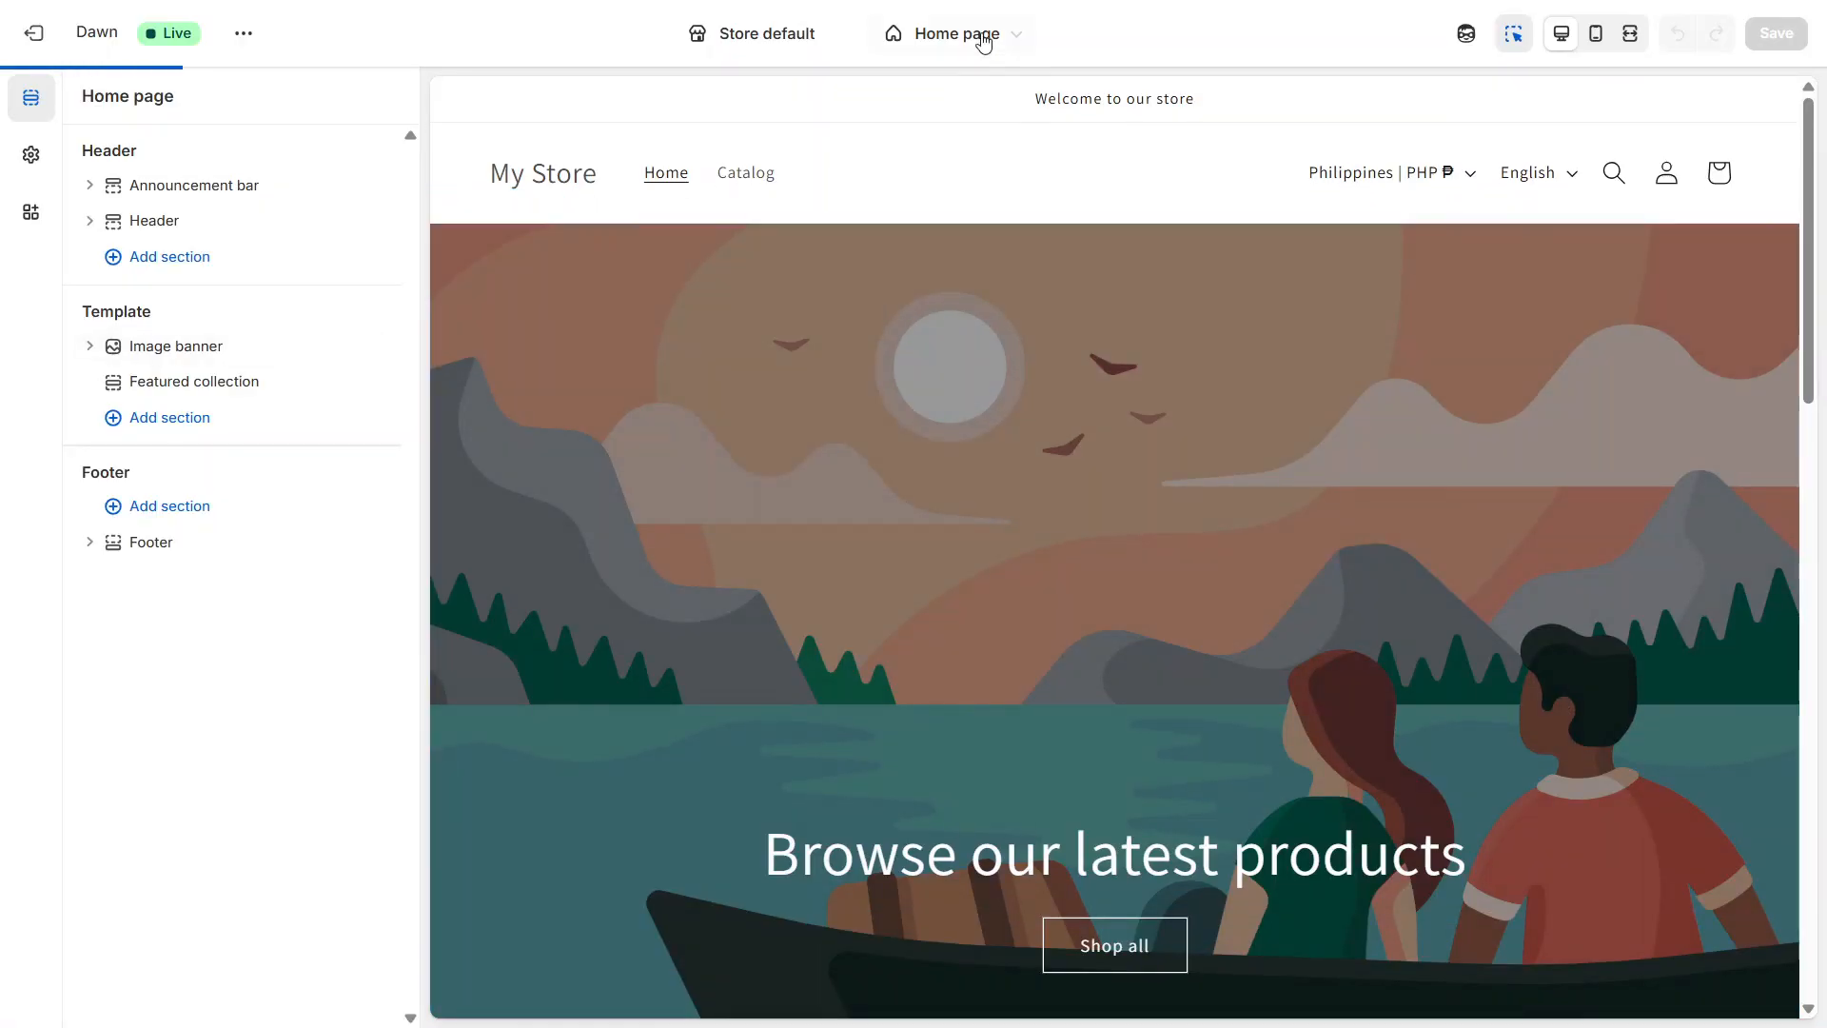
click(980, 38)
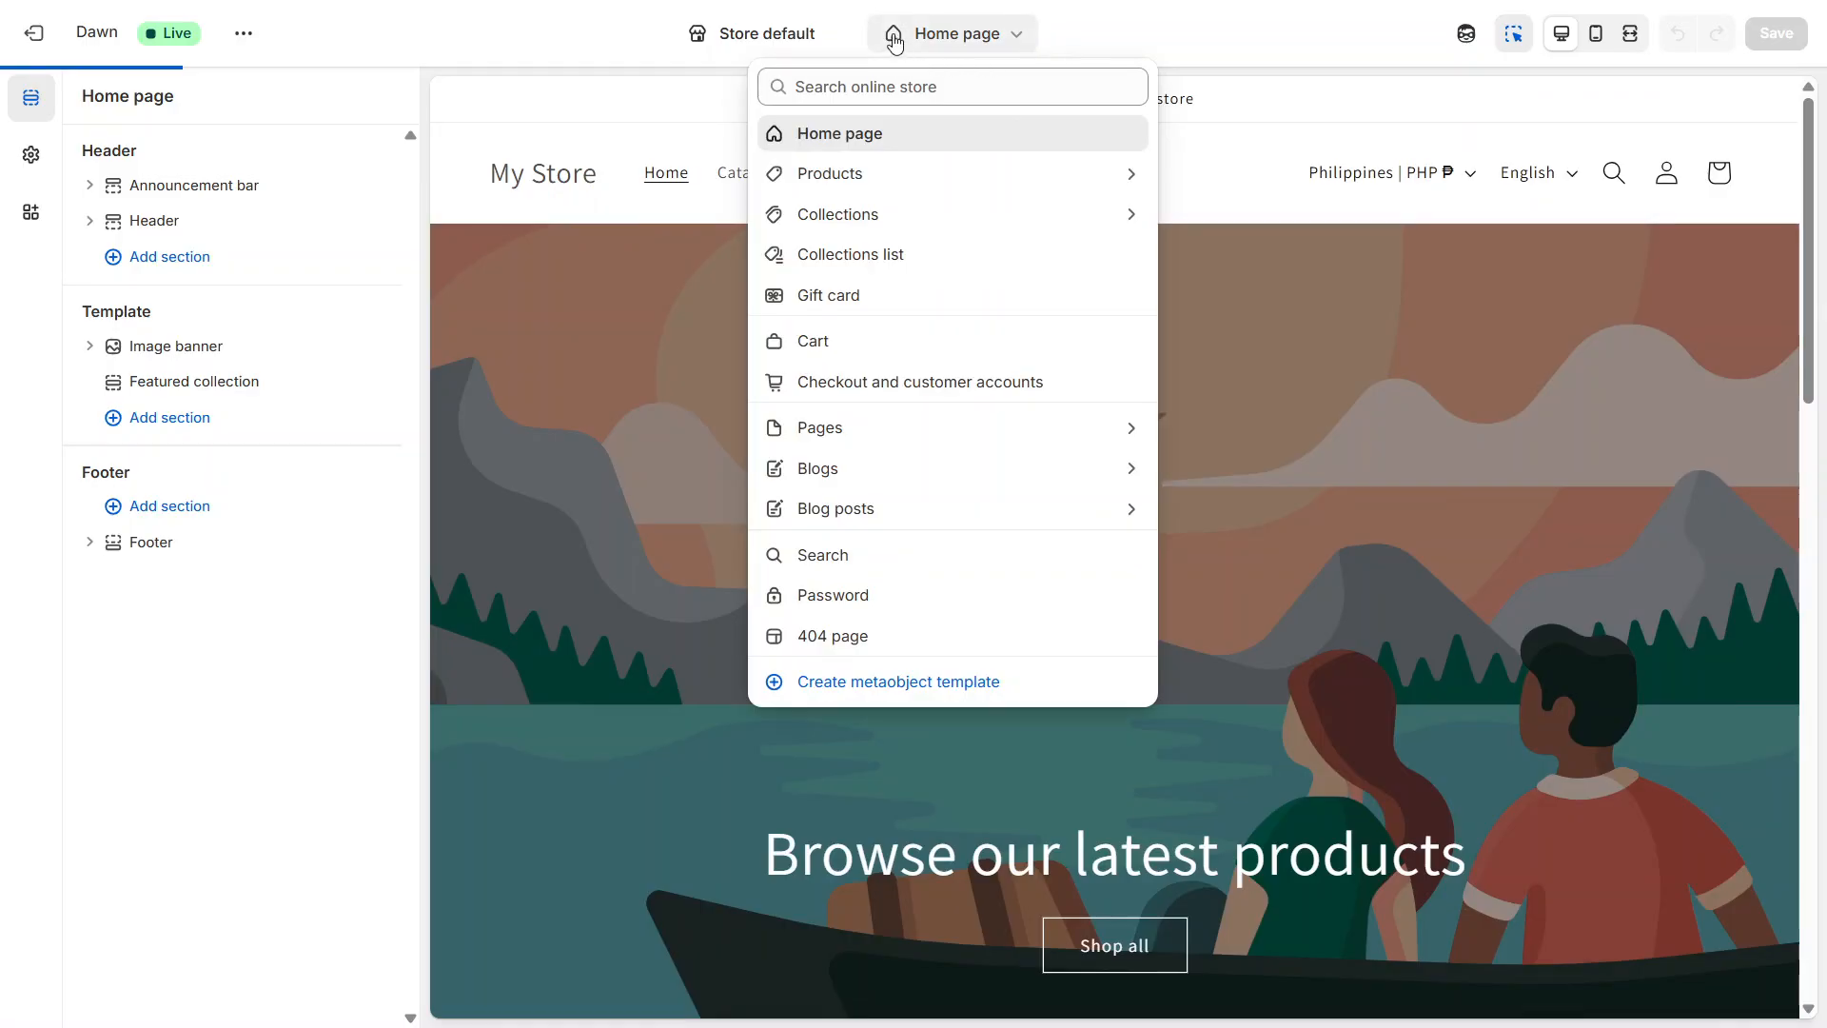
click(928, 394)
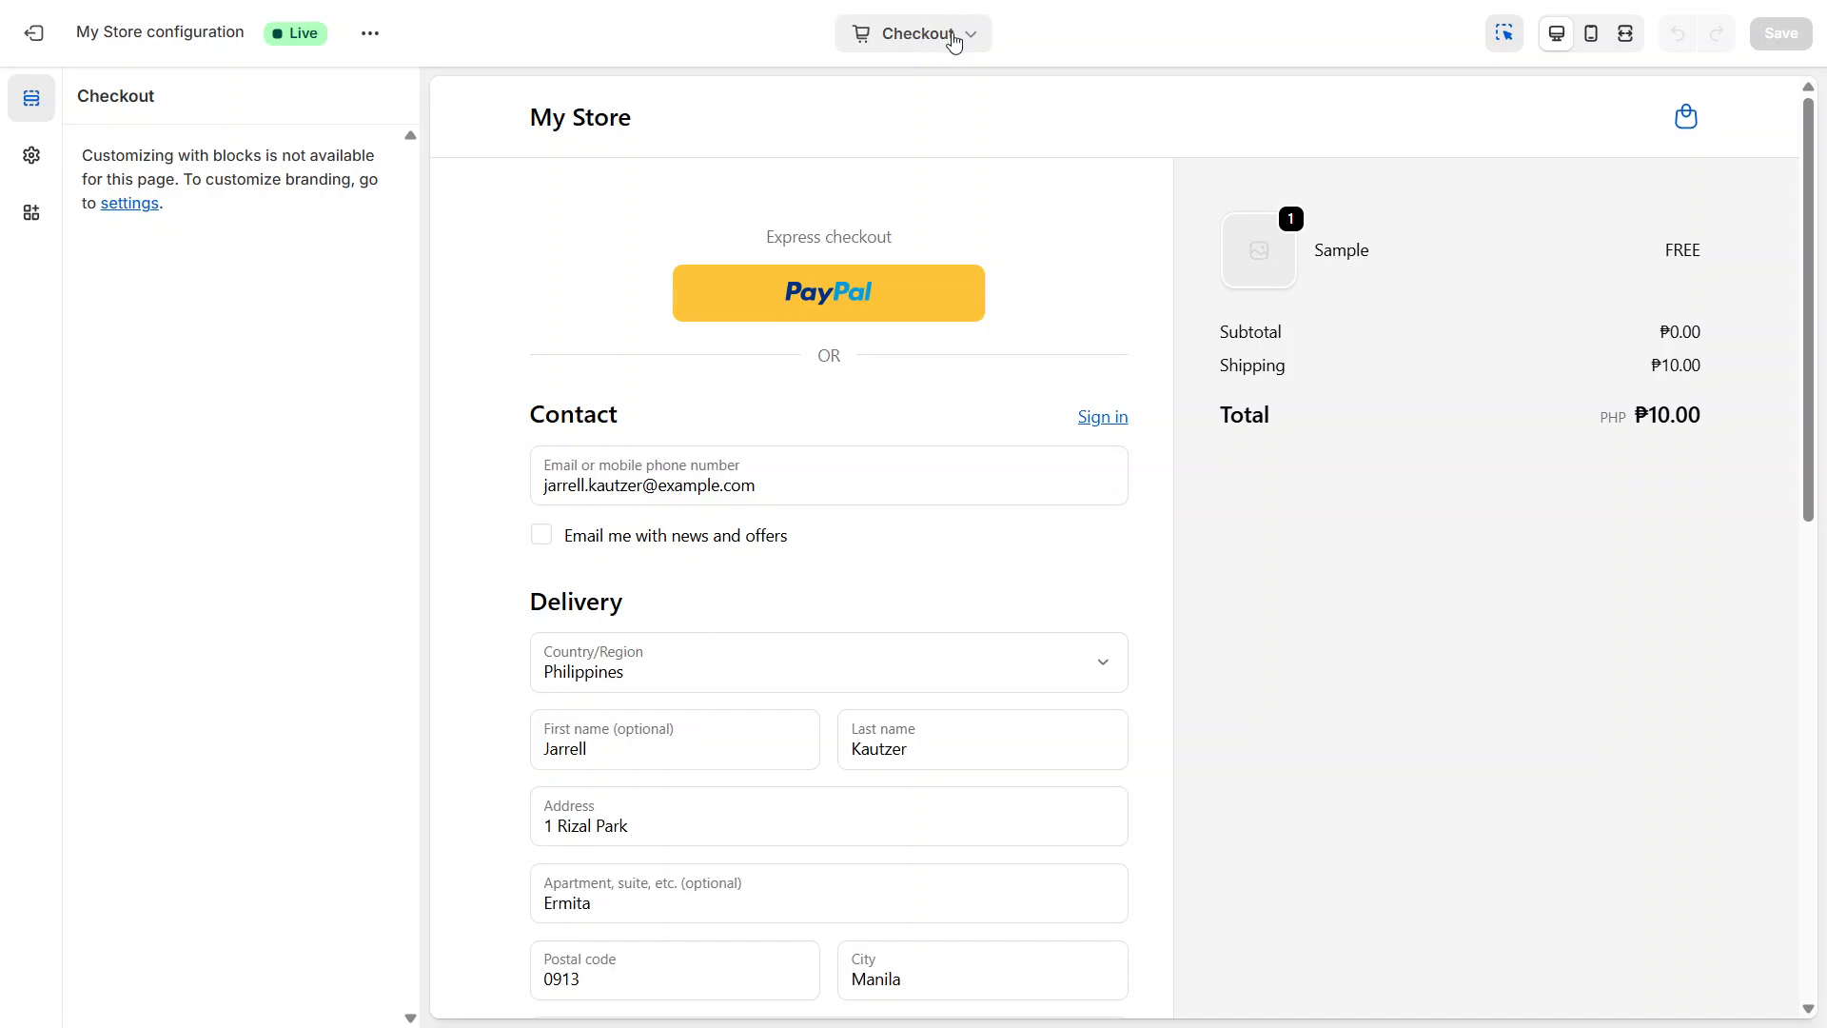
click(953, 42)
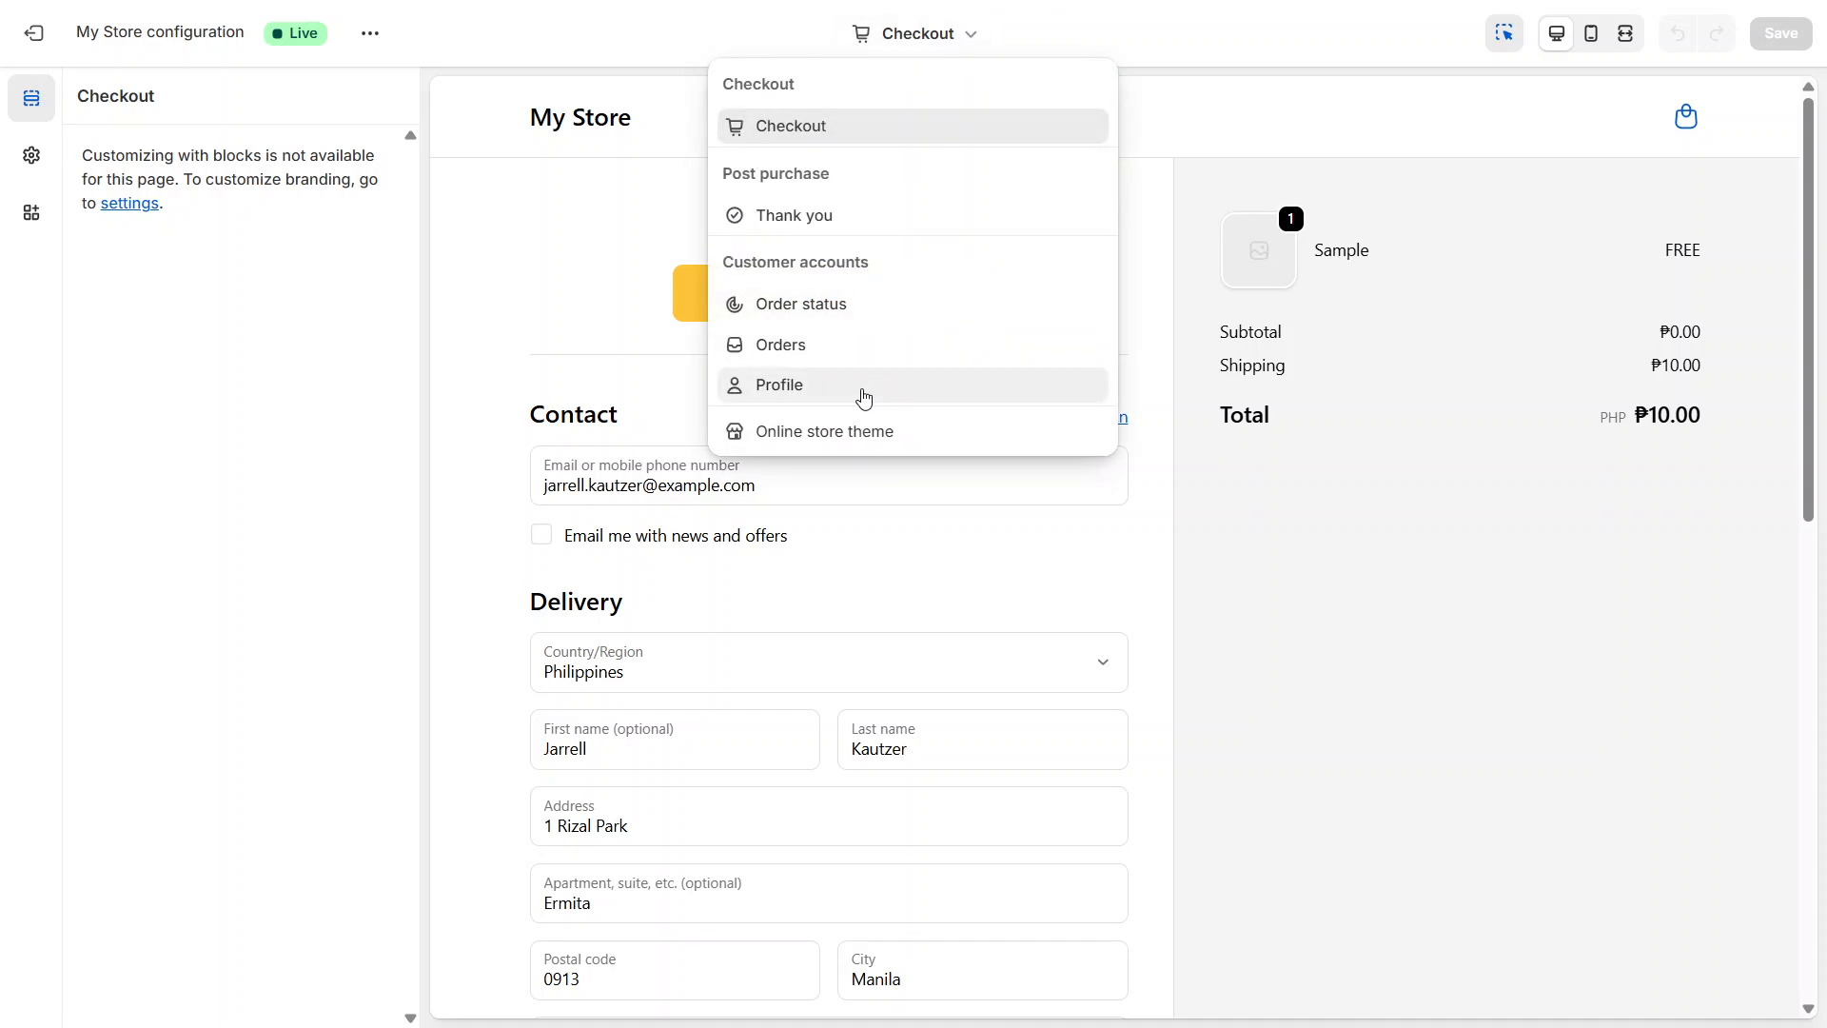
click(864, 398)
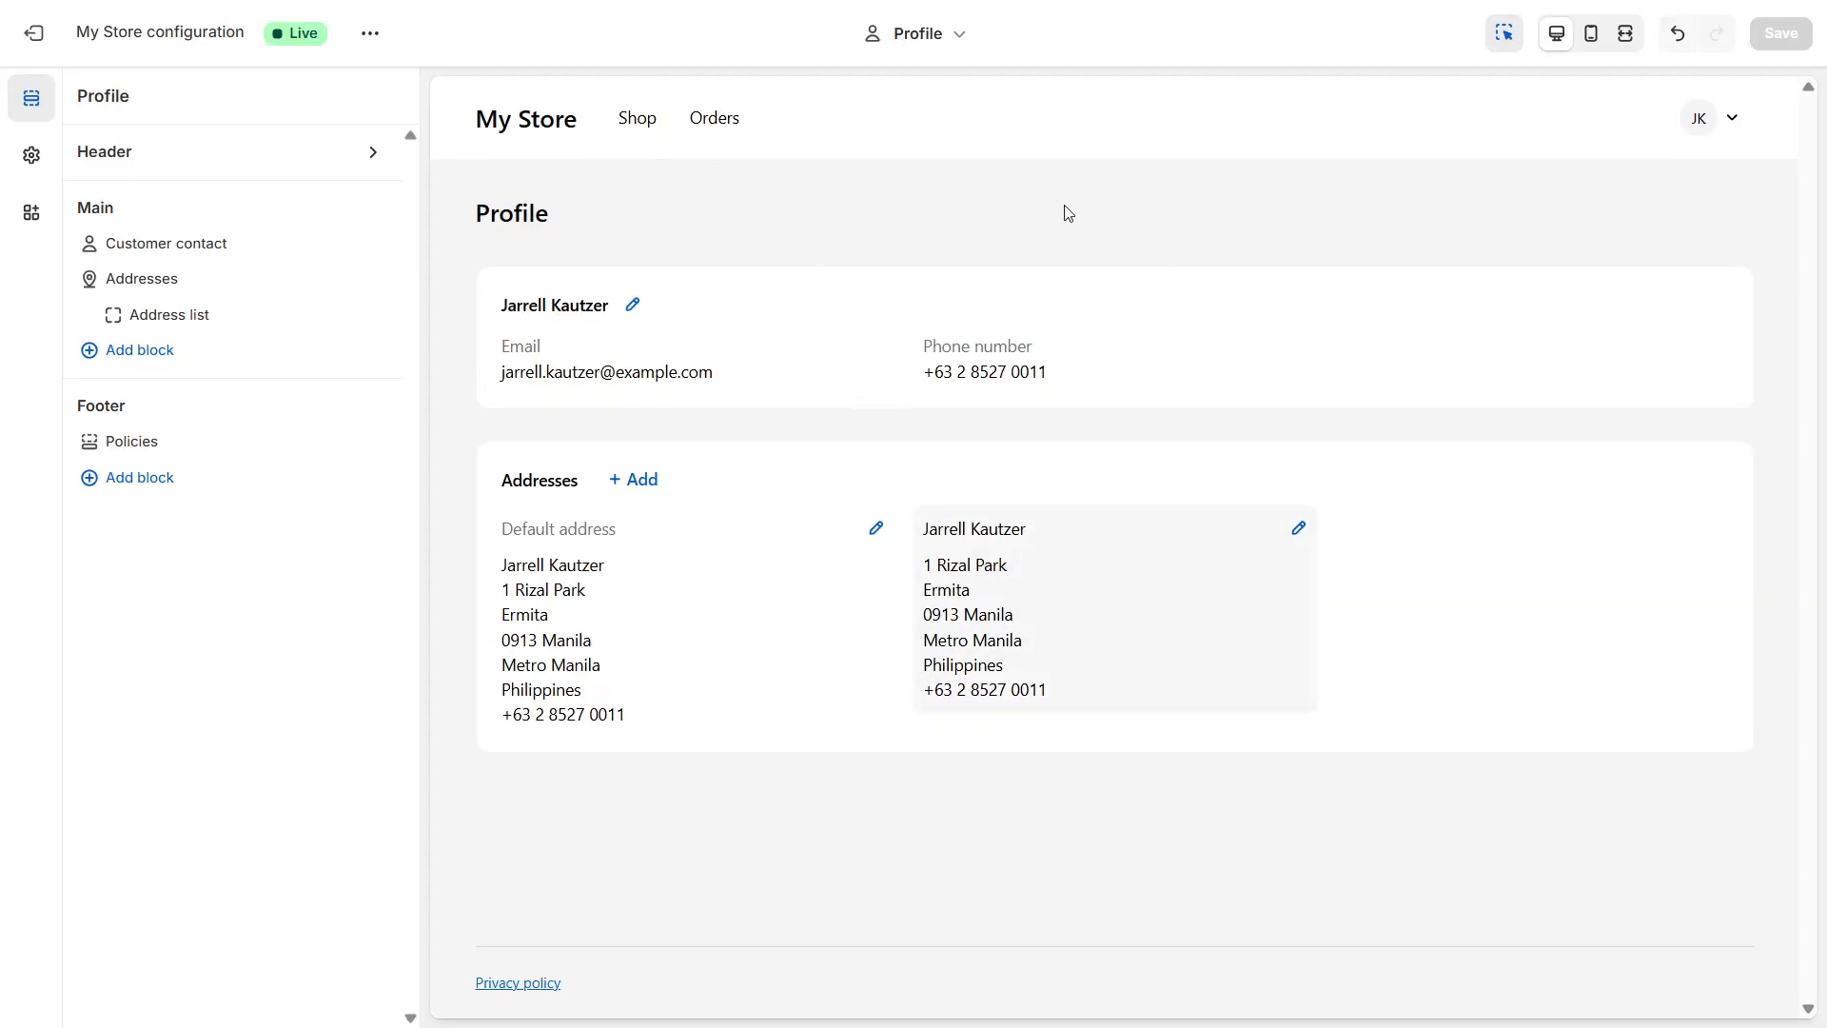
- Add Helium's Custom profile block to the Profile page's main section and set its form ID to 70tka4
click(153, 354)
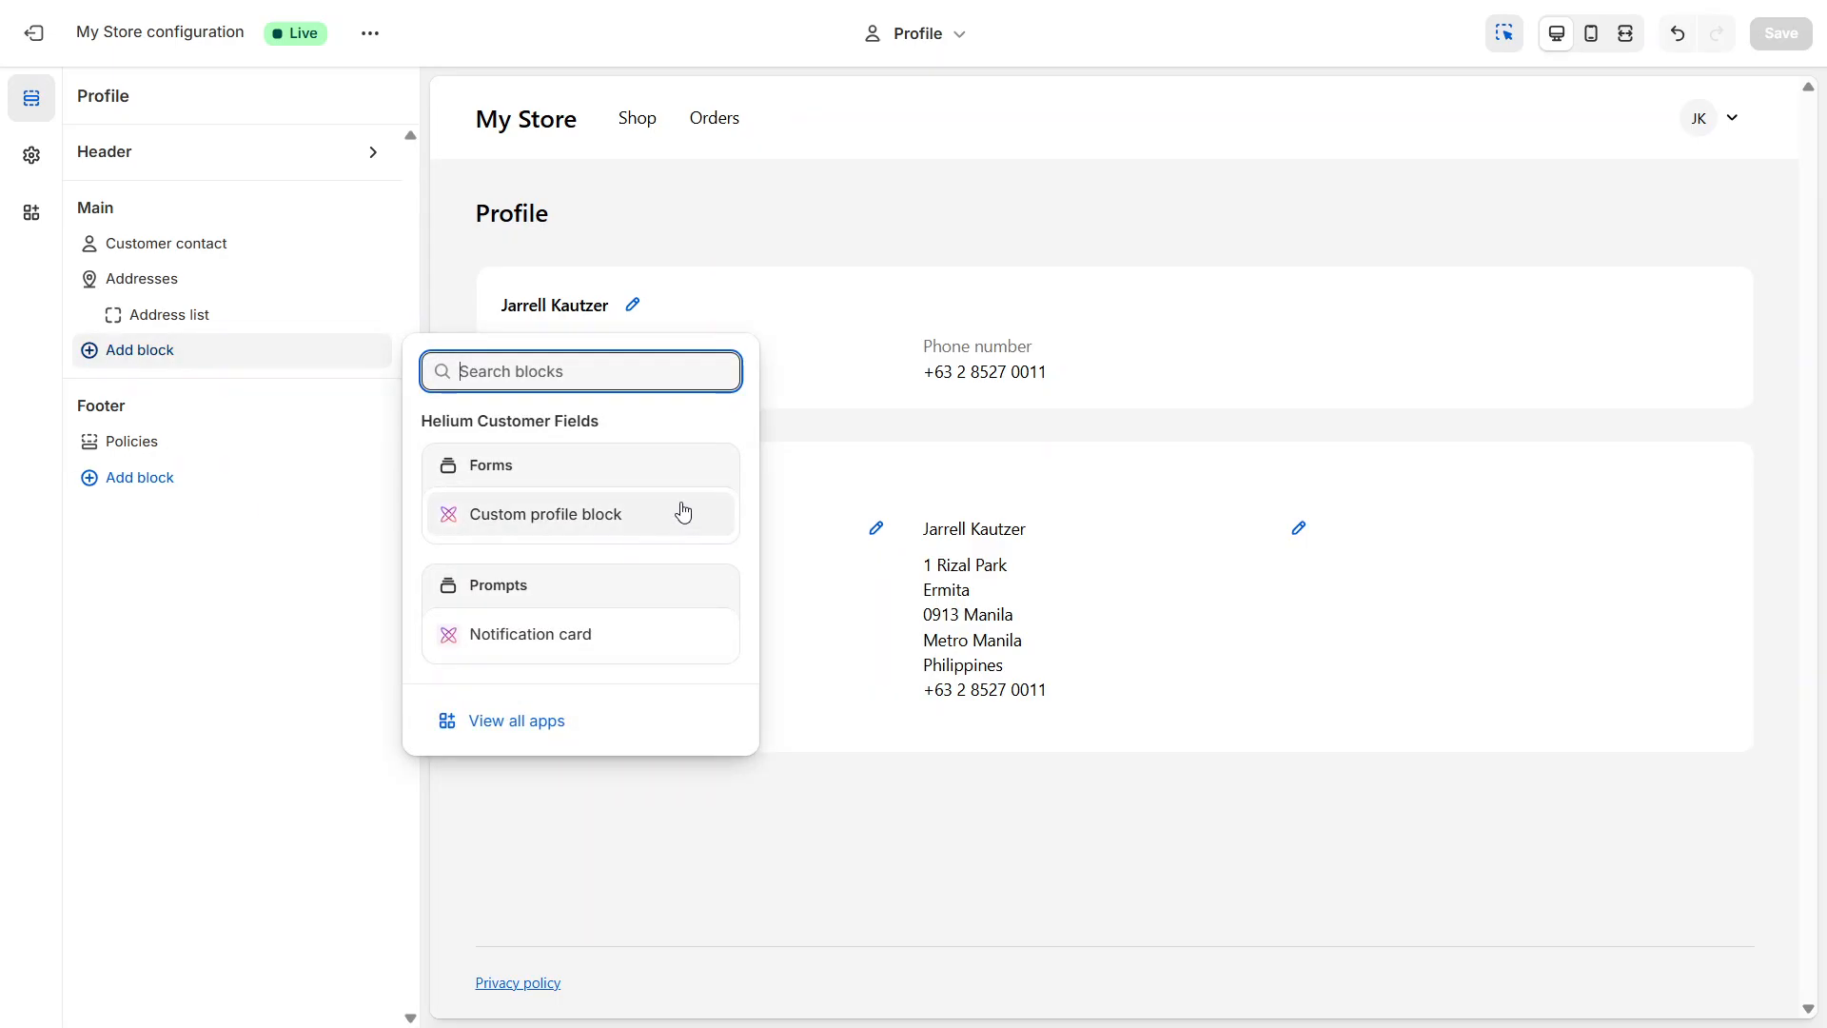
click(547, 515)
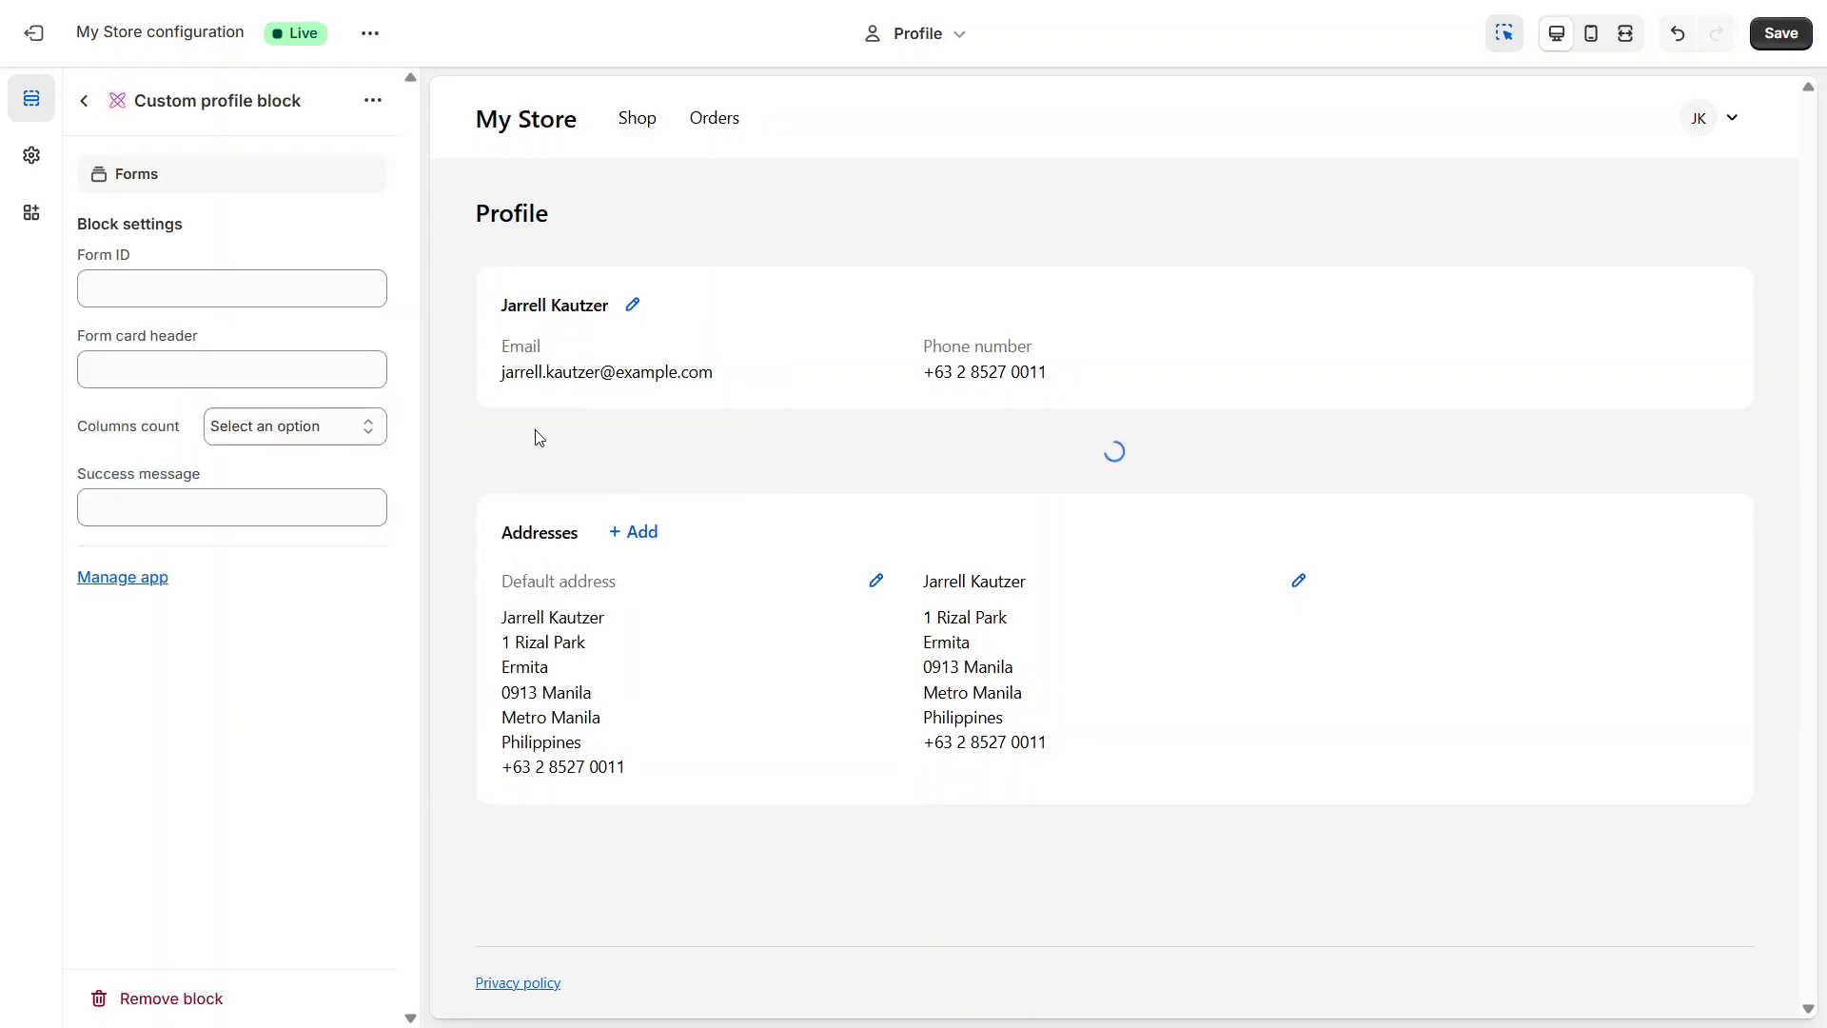
click(235, 286)
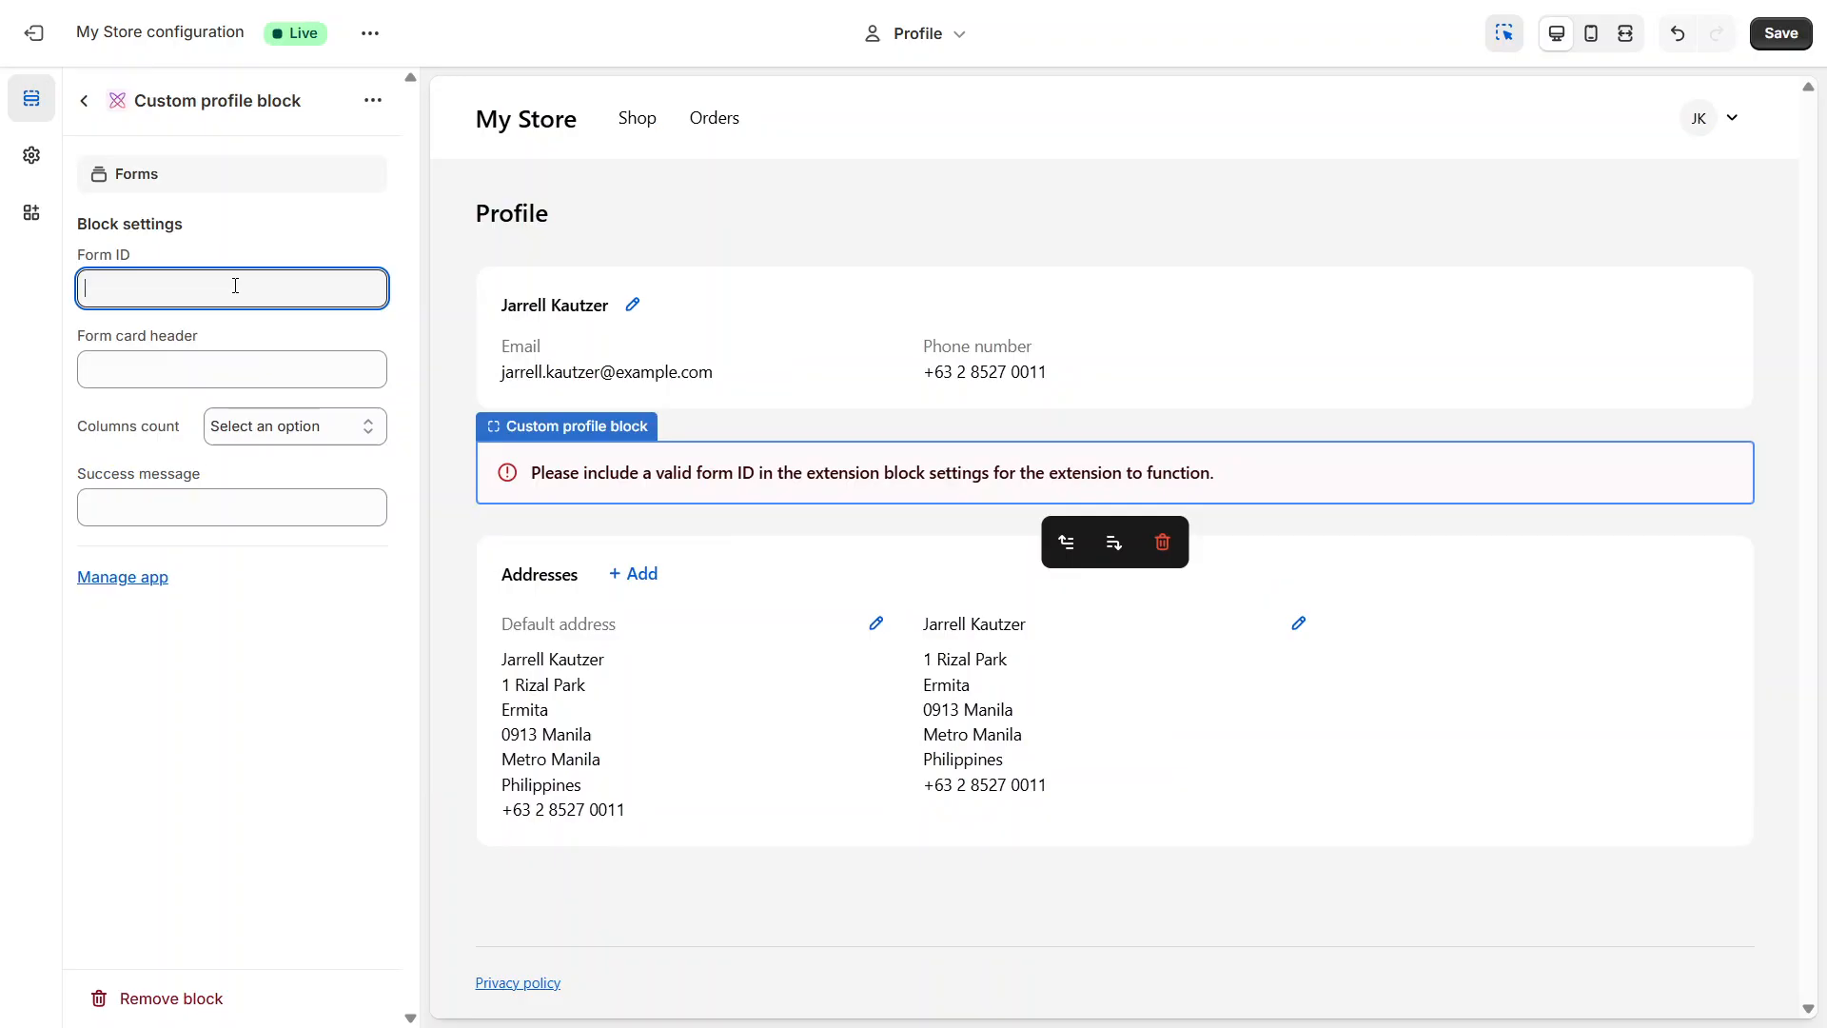
text(70tka4)
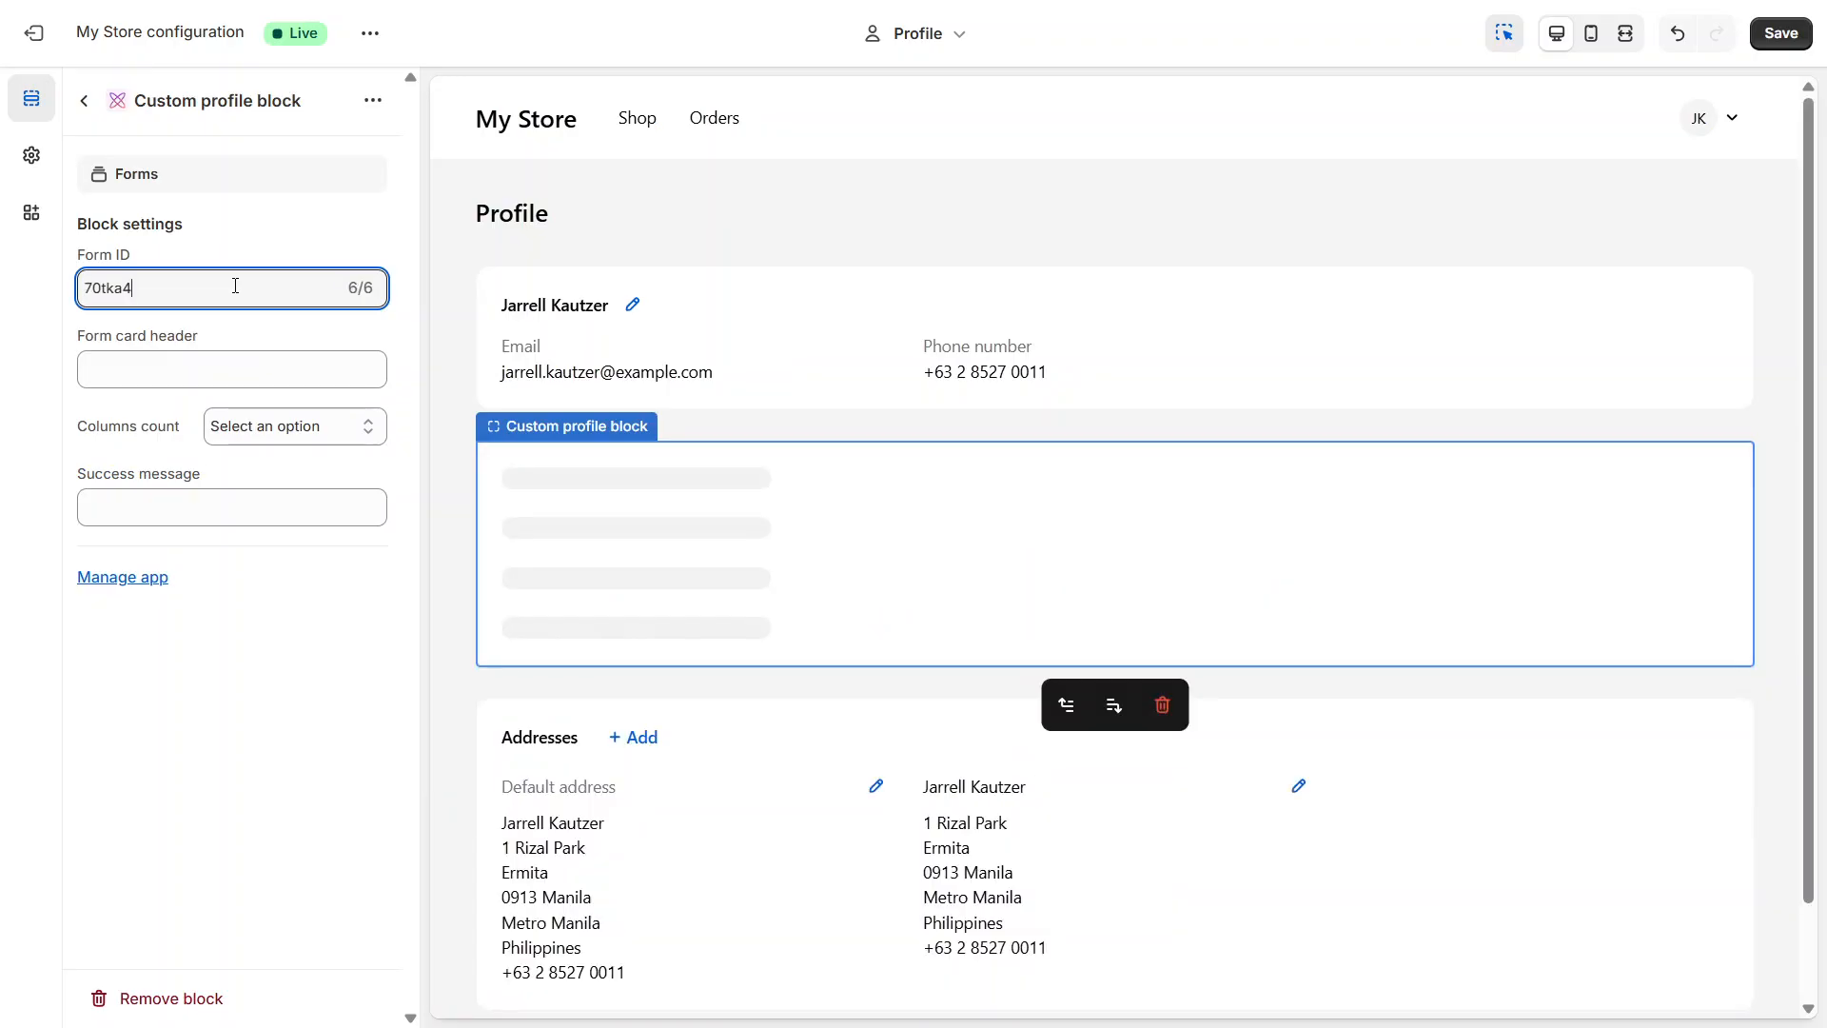